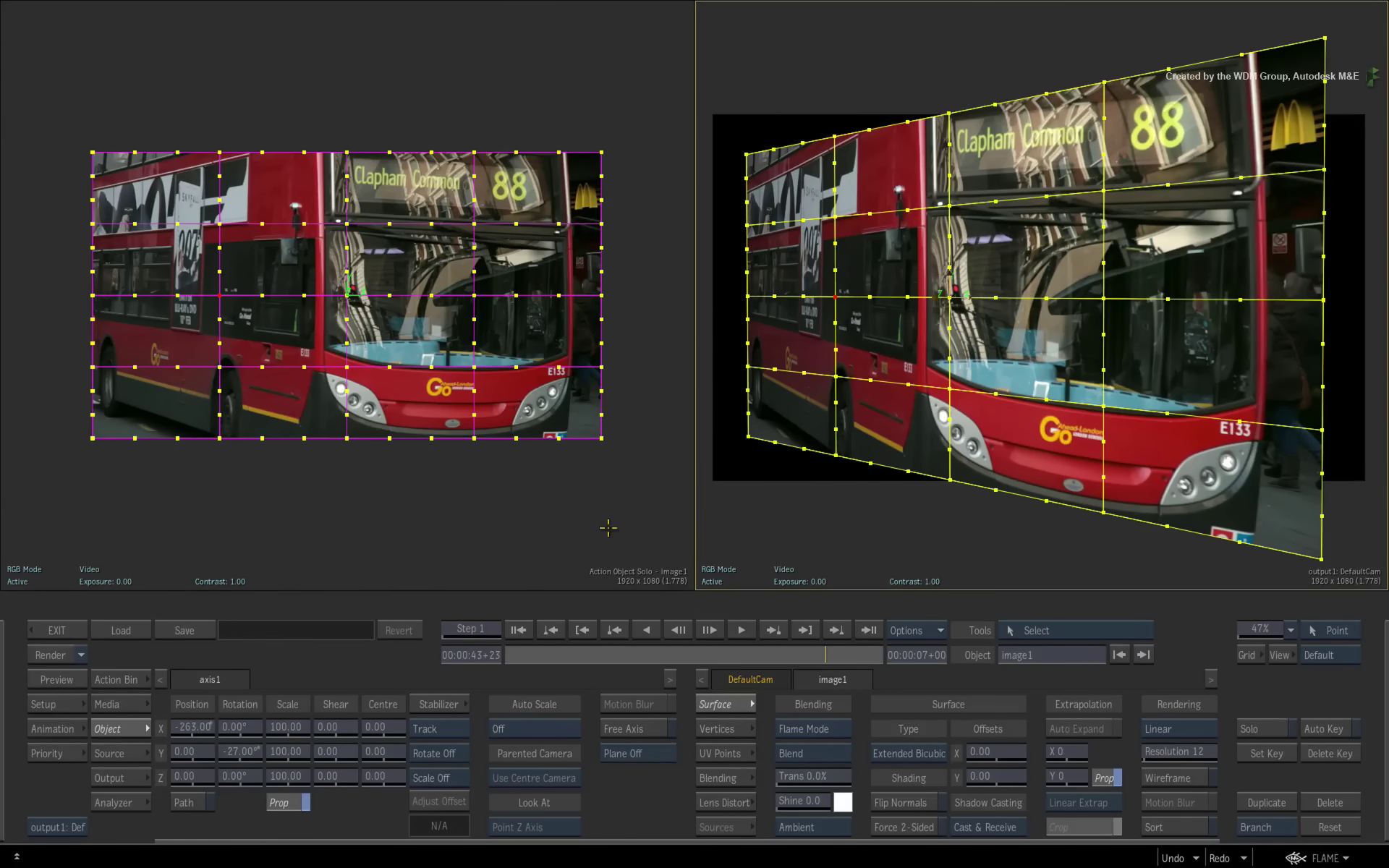
# - Display the vertex controls for the image1 surface, with the source and result views side by side
pyautogui.click(500, 526)
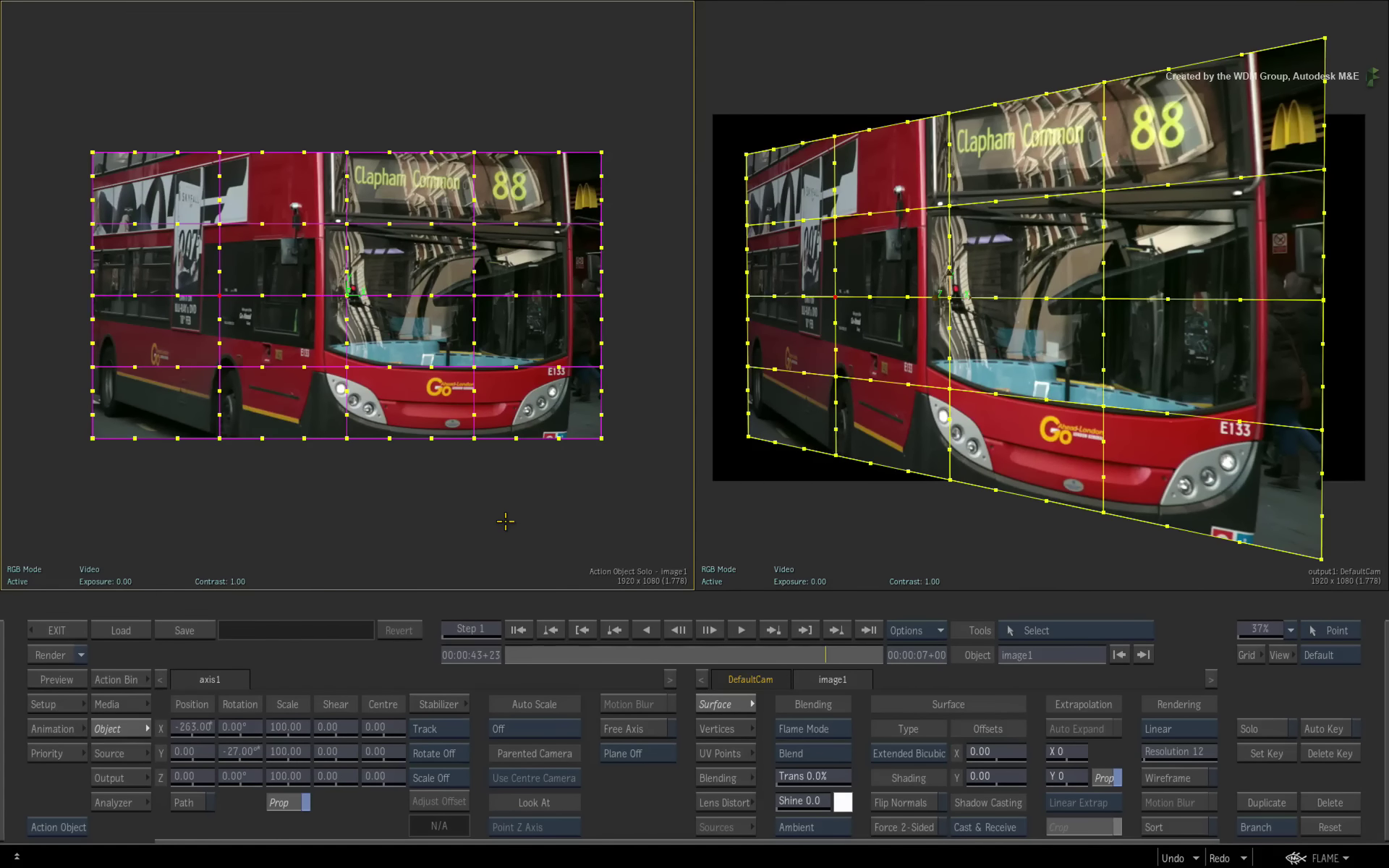
pyautogui.click(748, 511)
pyautogui.click(648, 533)
pyautogui.click(729, 506)
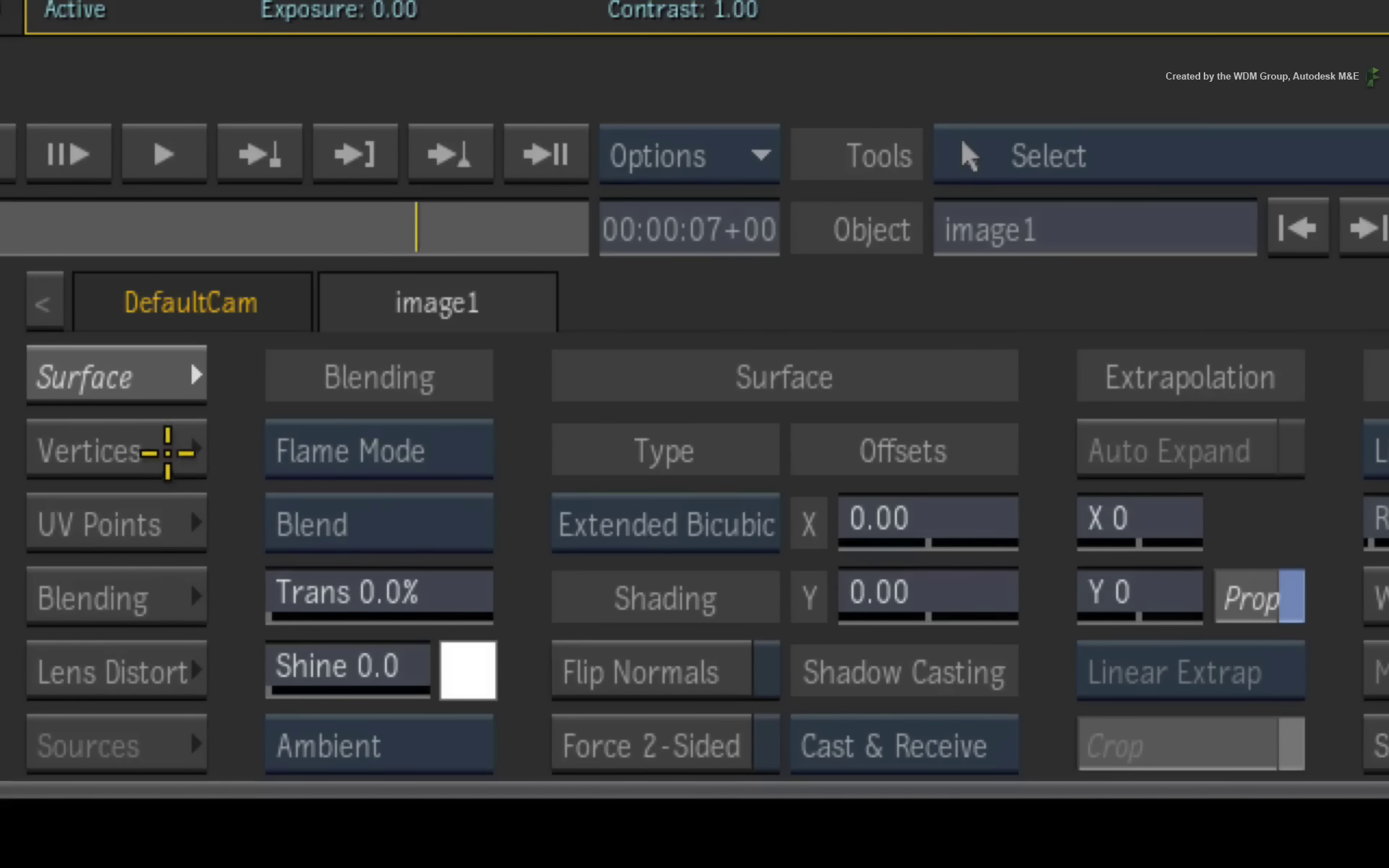
pyautogui.click(168, 446)
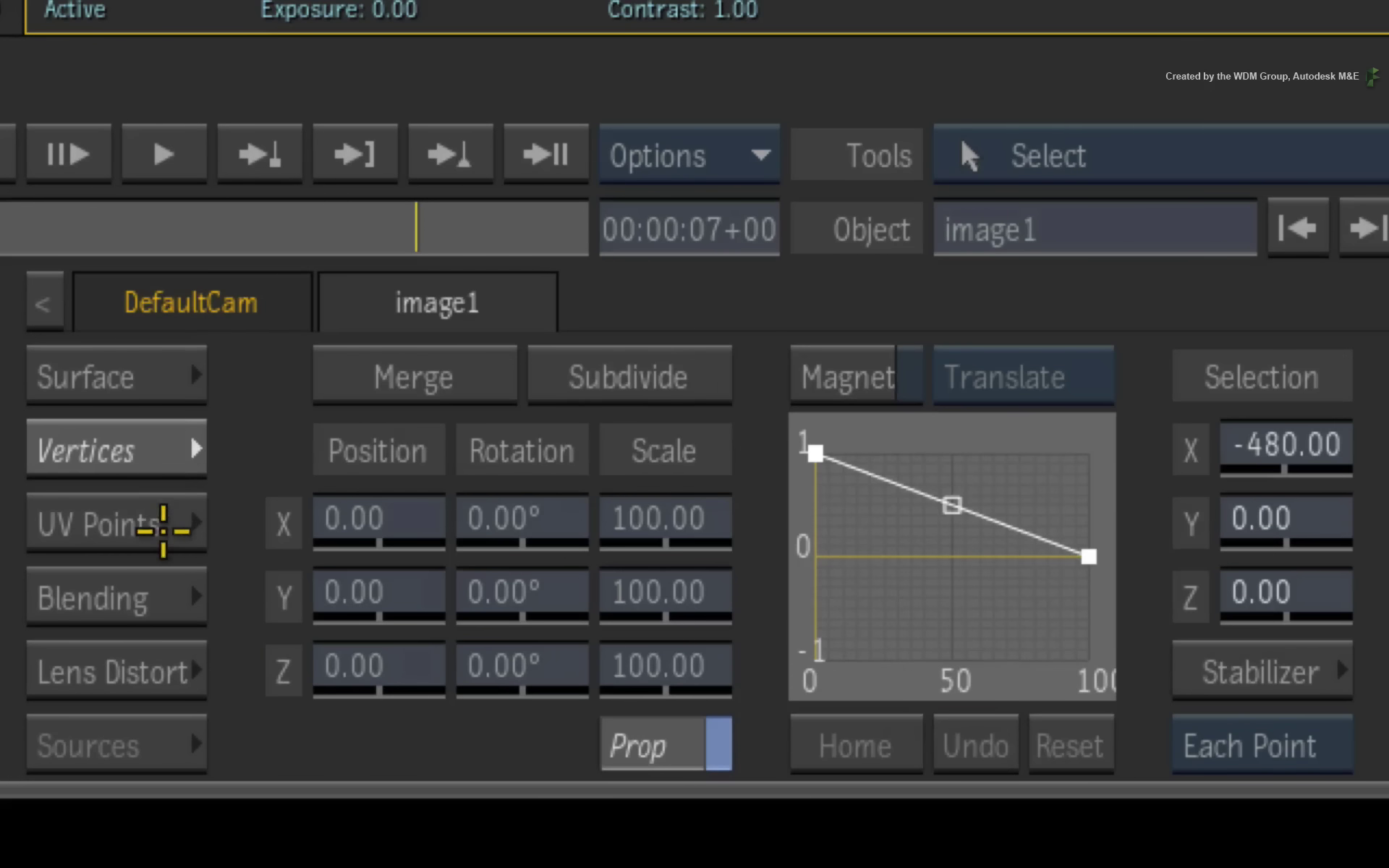
pyautogui.click(161, 534)
pyautogui.click(162, 456)
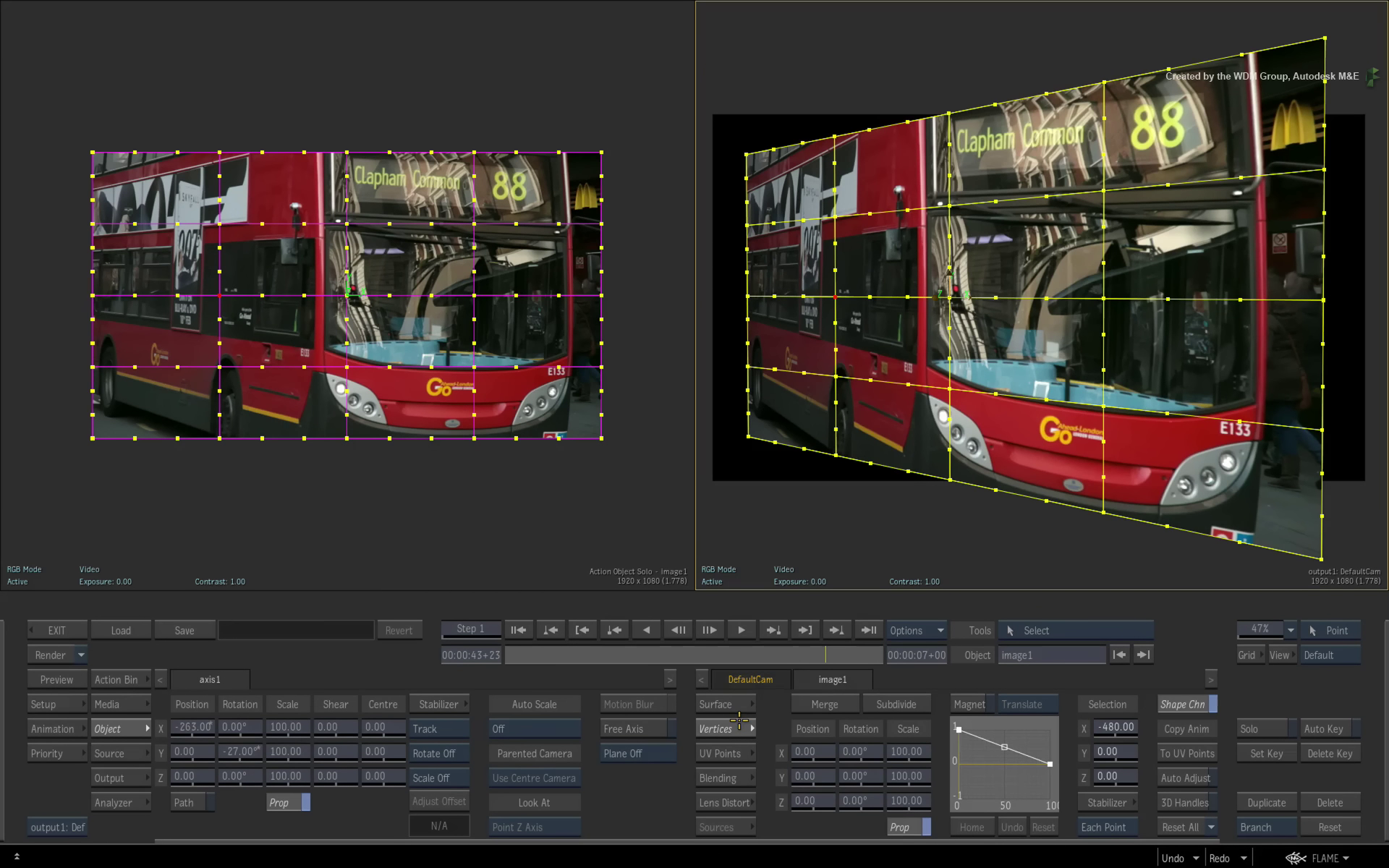
pyautogui.click(621, 504)
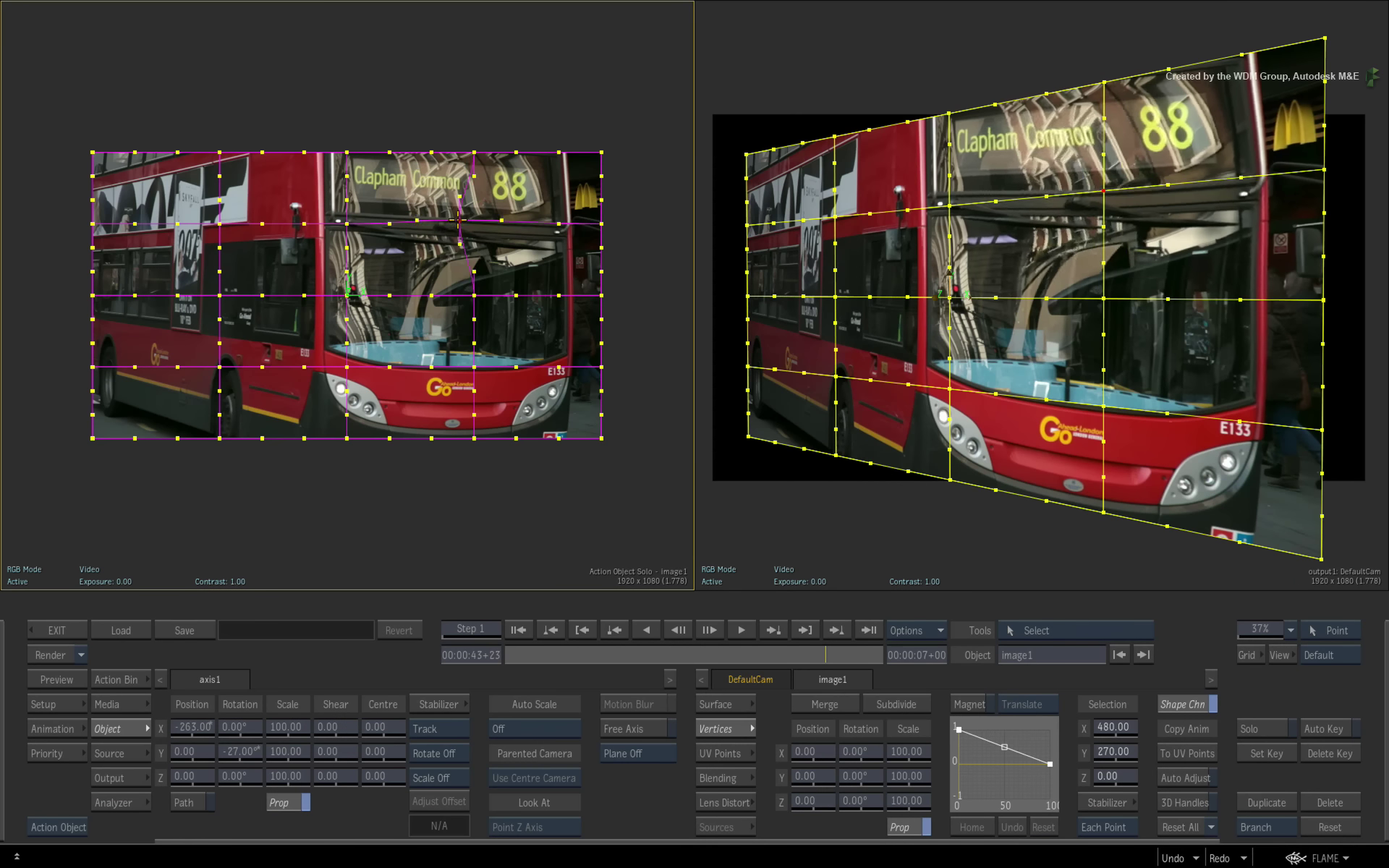
# - Try moving a UV point in the source view and a lower windscreen vertex in the result view, undoing each move
pyautogui.moveTo(520, 234)
pyautogui.mouseDown()
pyautogui.moveTo(536, 237)
pyautogui.moveTo(450, 227)
pyautogui.moveTo(454, 215)
pyautogui.moveTo(518, 229)
pyautogui.mouseUp()
pyautogui.hotkey('ctrl', 'z')
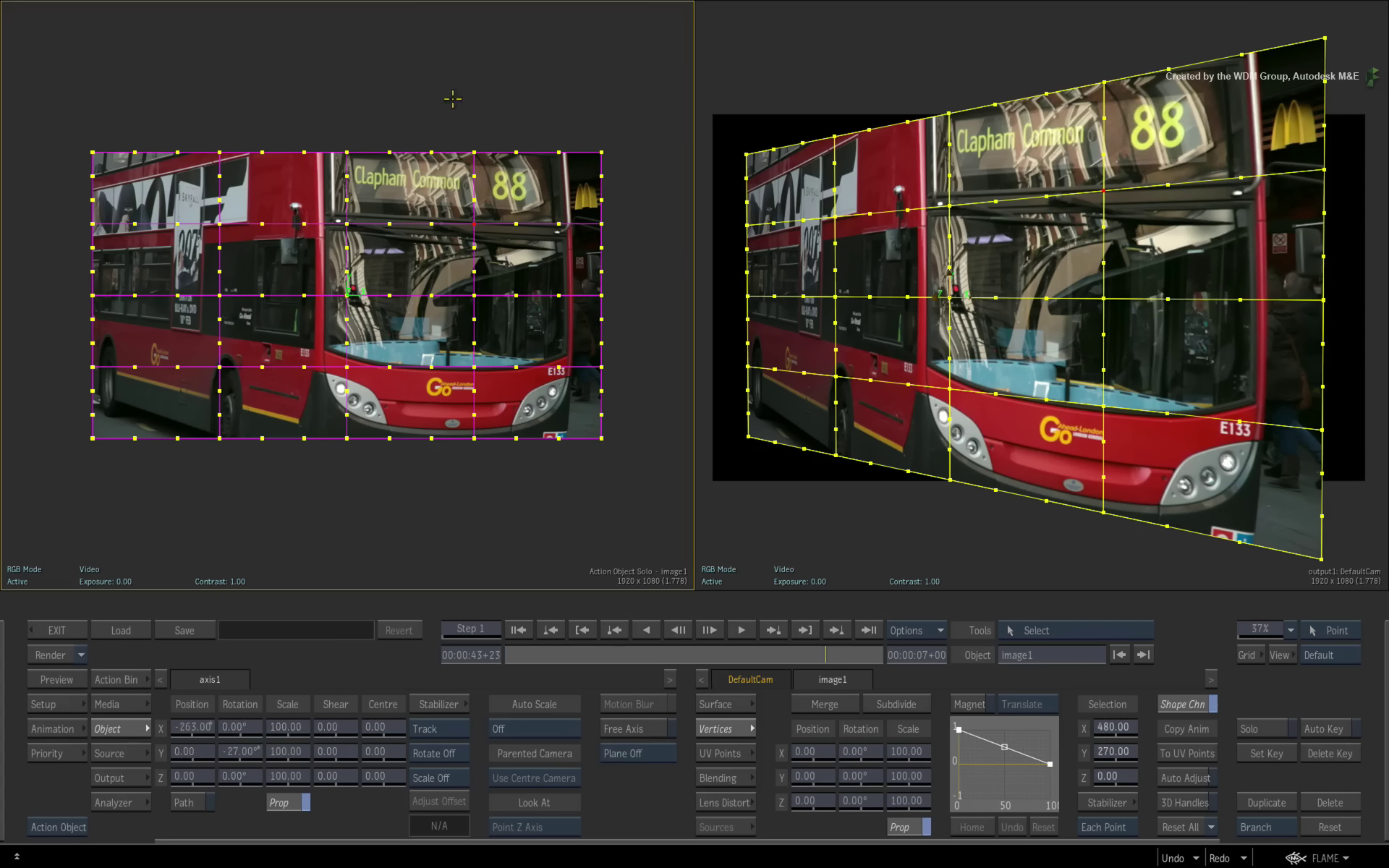
pyautogui.click(975, 58)
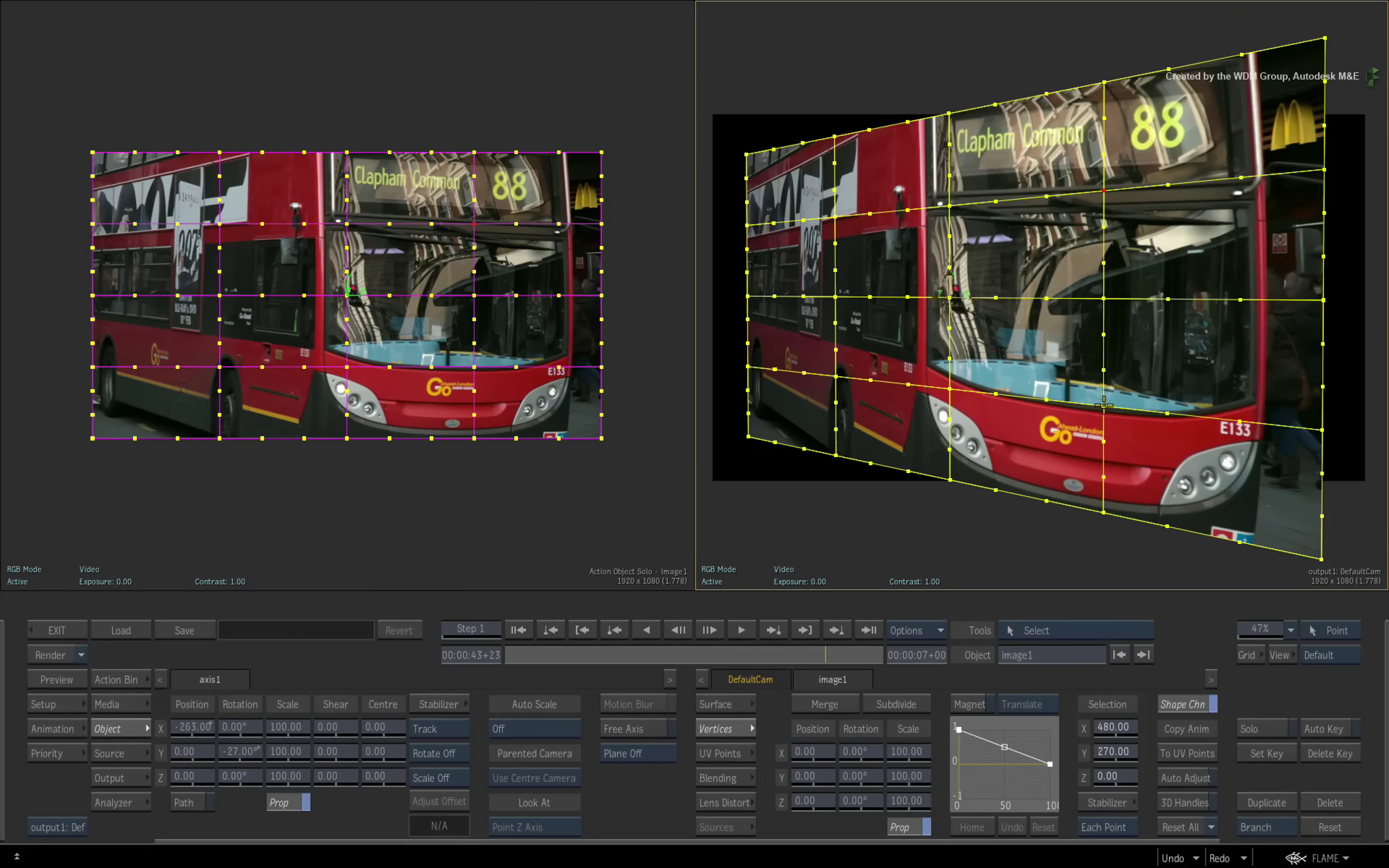
pyautogui.moveTo(1104, 405); pyautogui.dragTo(1141, 387)
pyautogui.hotkey('ctrl', 'z')
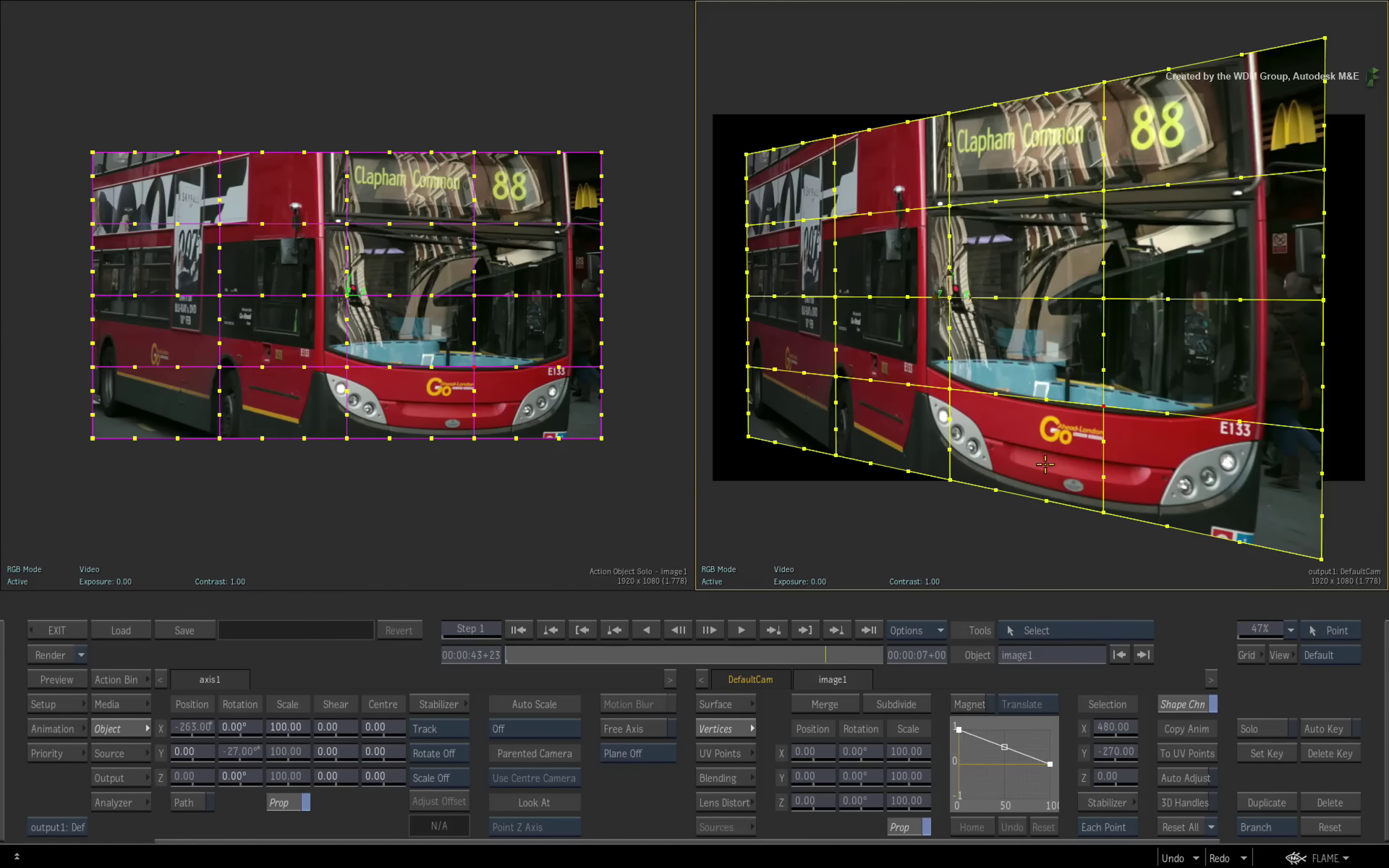
# - Select the full vertical column of grid points running through the bus's windscreen
pyautogui.click(445, 485)
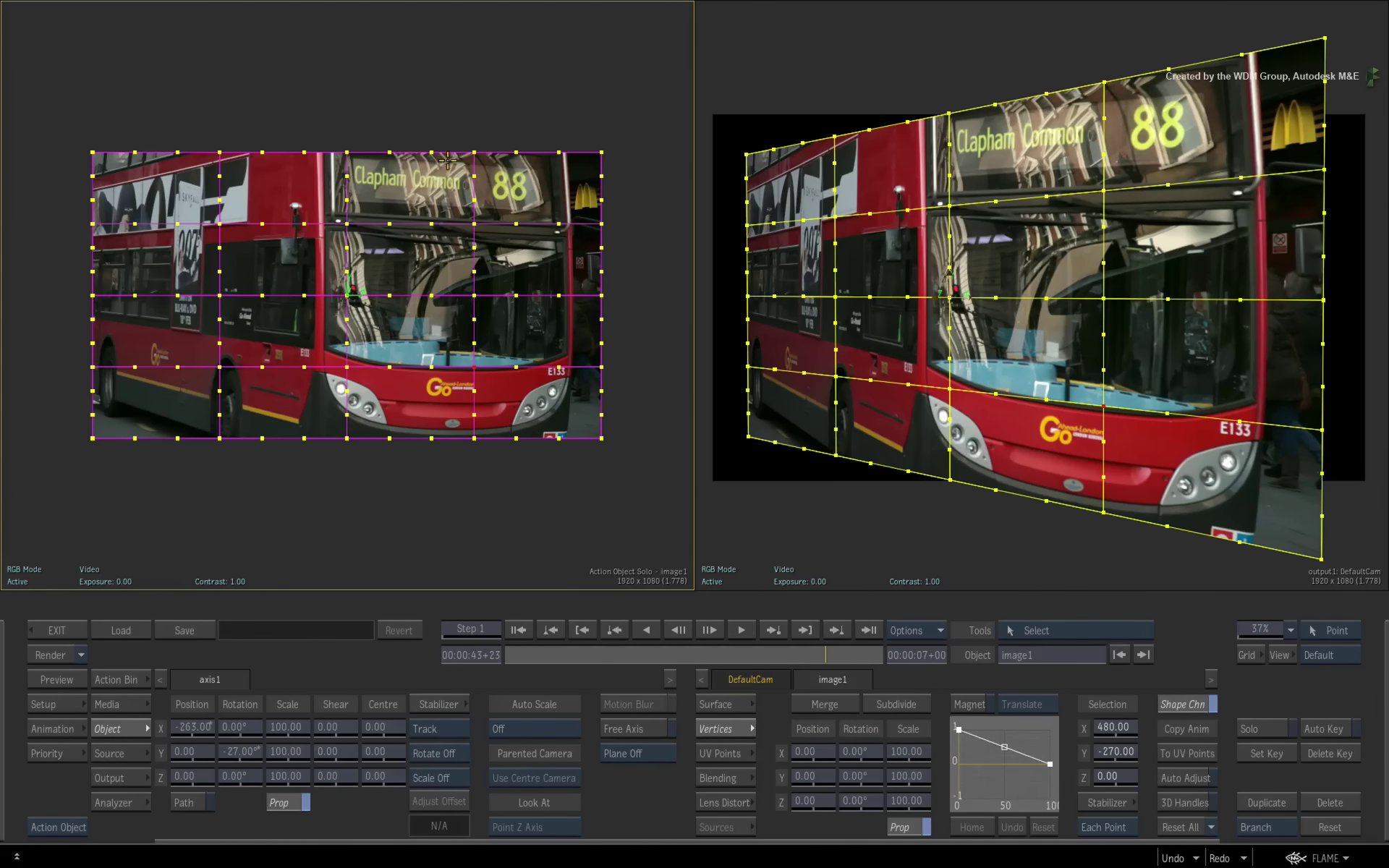
pyautogui.moveTo(453, 93); pyautogui.dragTo(484, 480)
pyautogui.moveTo(1101, 511); pyautogui.dragTo(1060, 408)
pyautogui.moveTo(477, 437)
pyautogui.mouseDown()
pyautogui.moveTo(569, 436)
pyautogui.moveTo(383, 426)
pyautogui.moveTo(491, 434)
pyautogui.mouseUp()
pyautogui.click(928, 518)
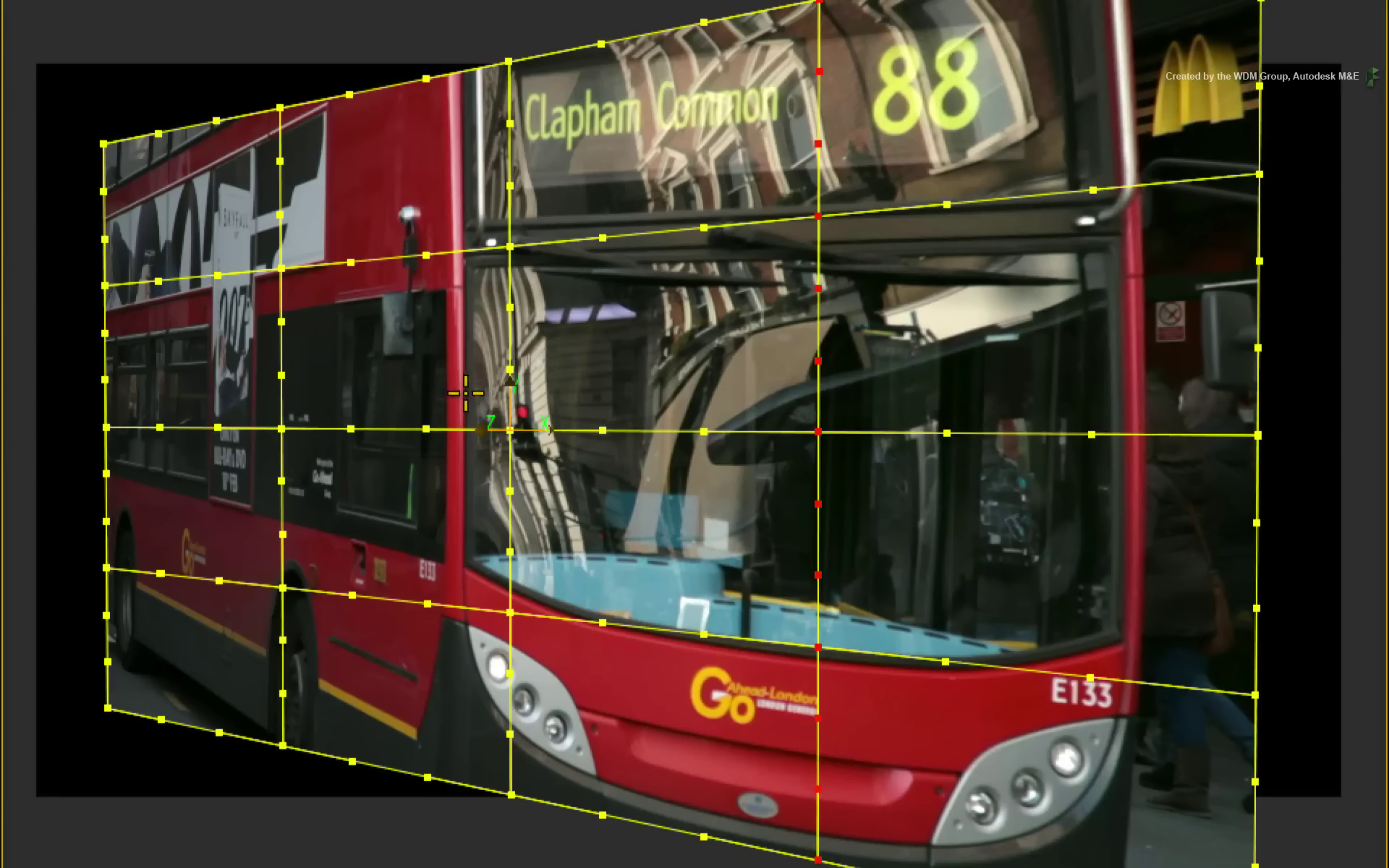
# - Try moving the centre-row vertices across the windscreen in the result view, then undo the moves
pyautogui.moveTo(457, 390); pyautogui.dragTo(871, 474)
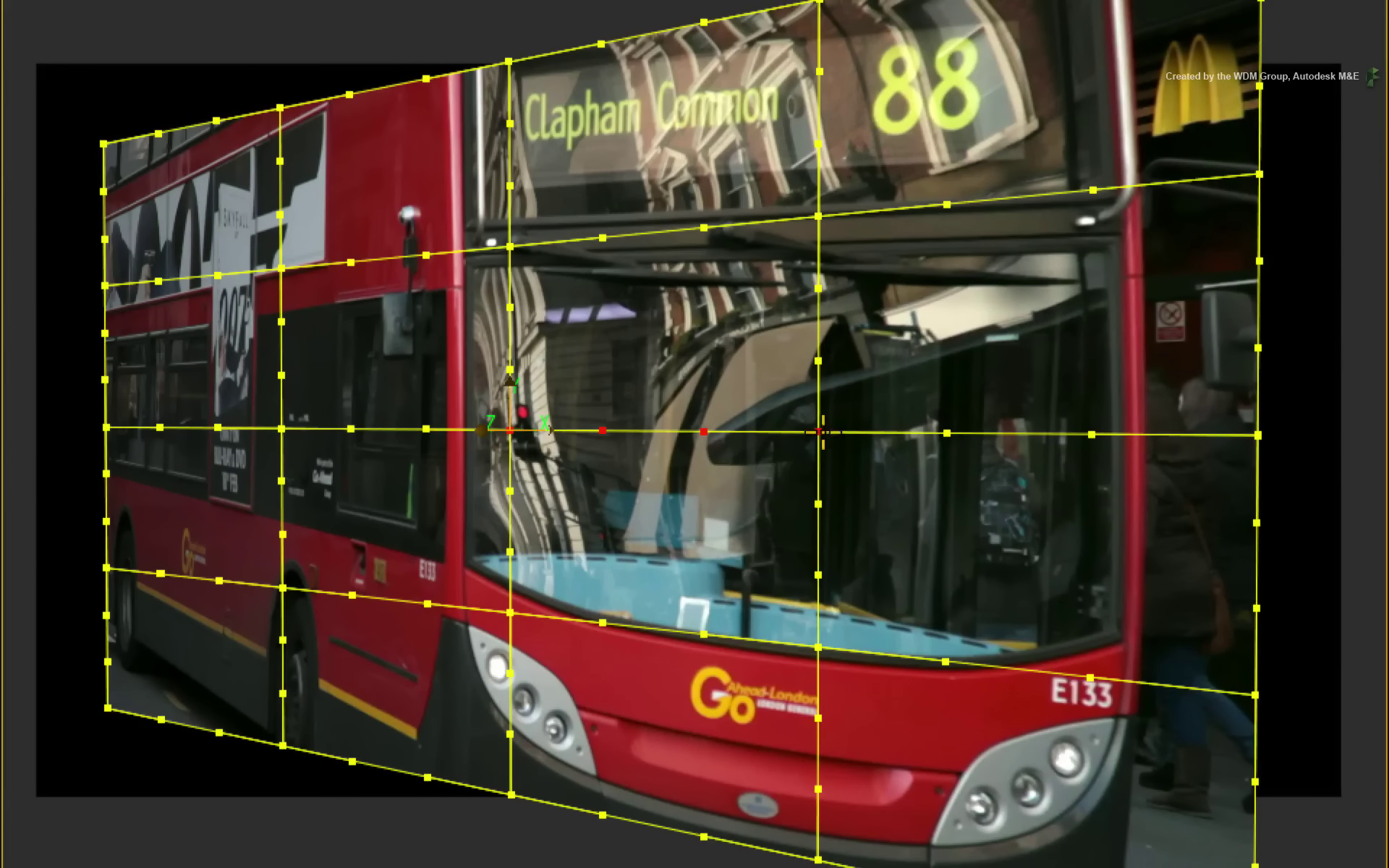
pyautogui.moveTo(819, 433); pyautogui.dragTo(484, 491)
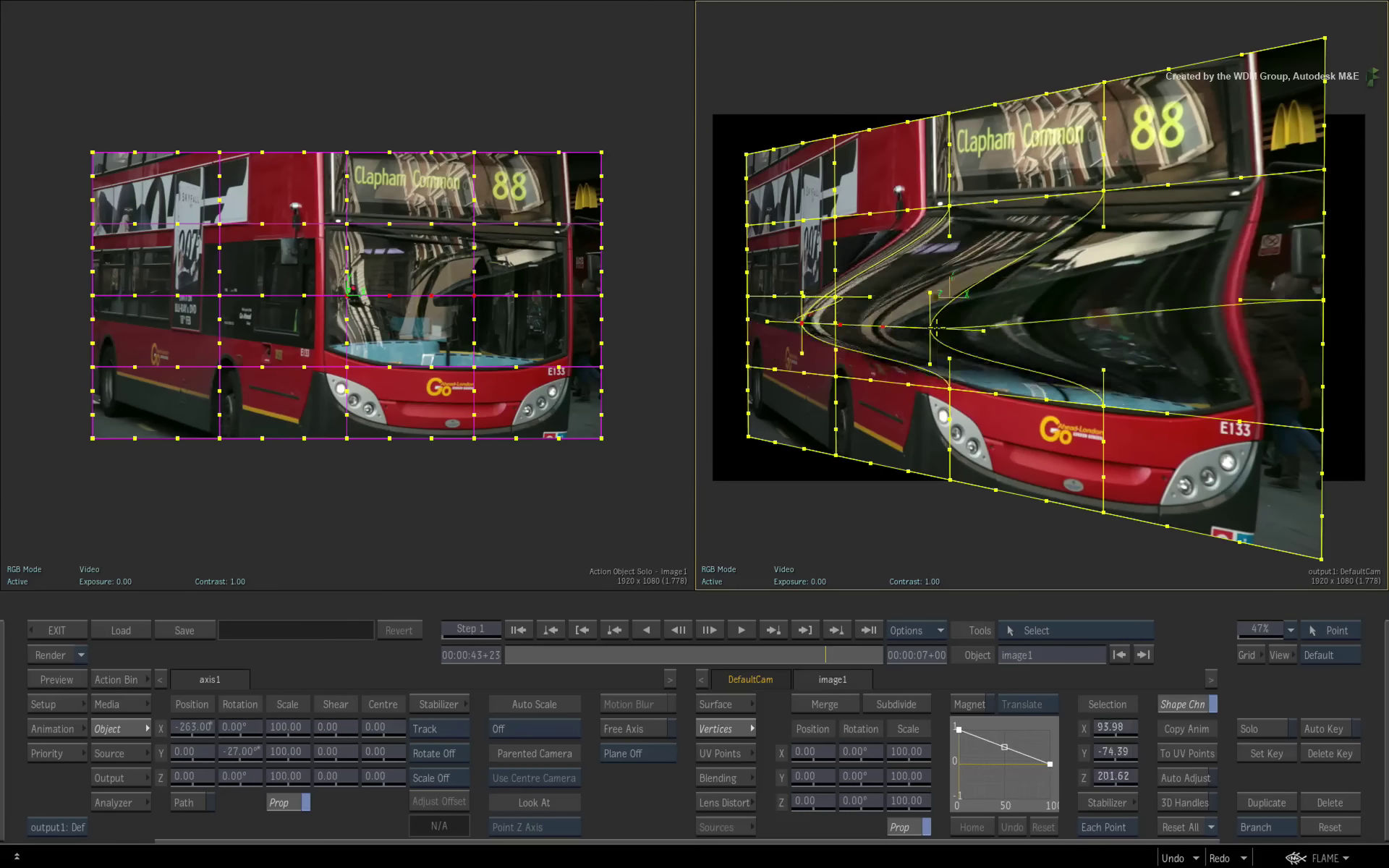
pyautogui.moveTo(936, 328); pyautogui.dragTo(987, 323)
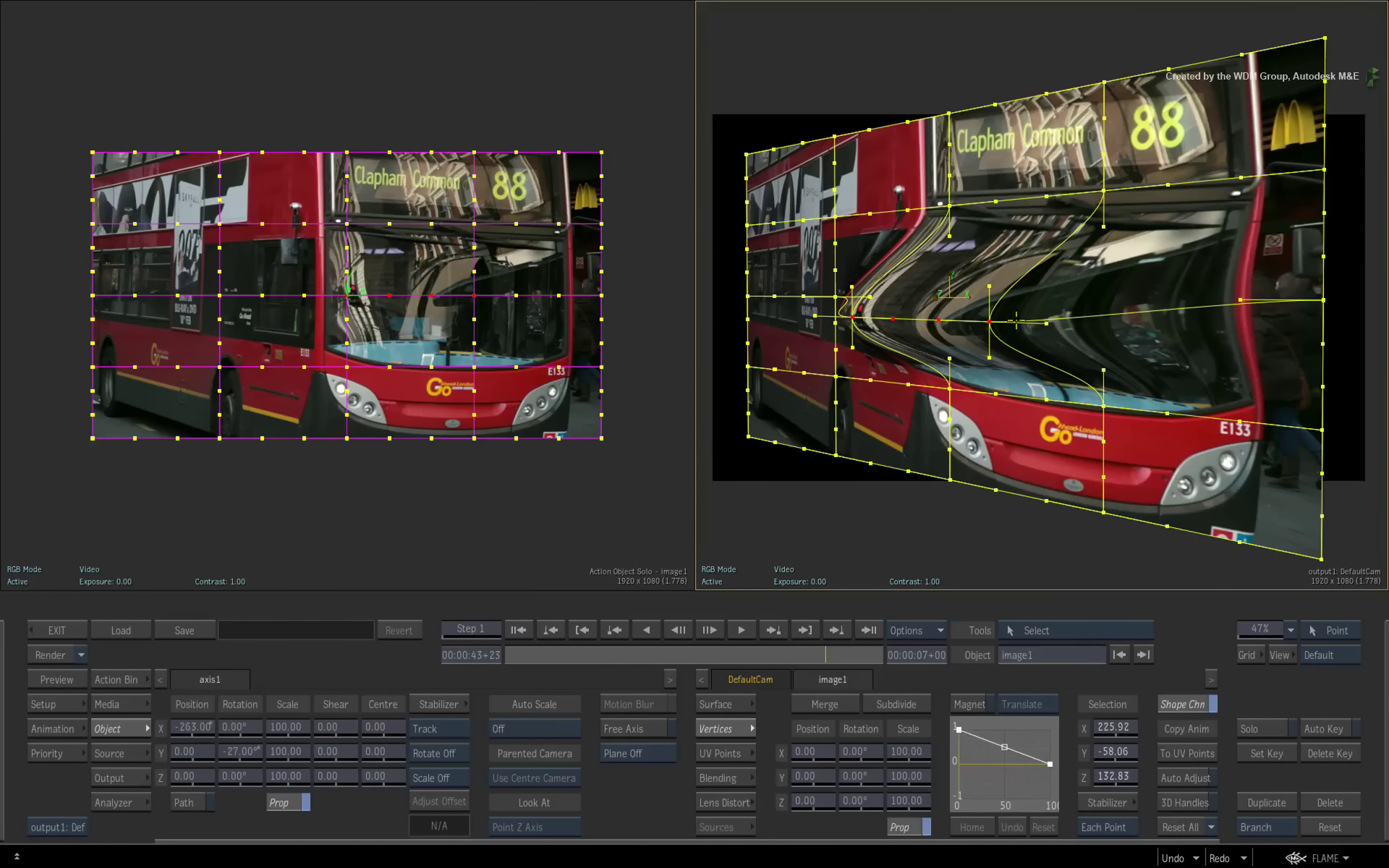
pyautogui.moveTo(989, 321); pyautogui.dragTo(1063, 296)
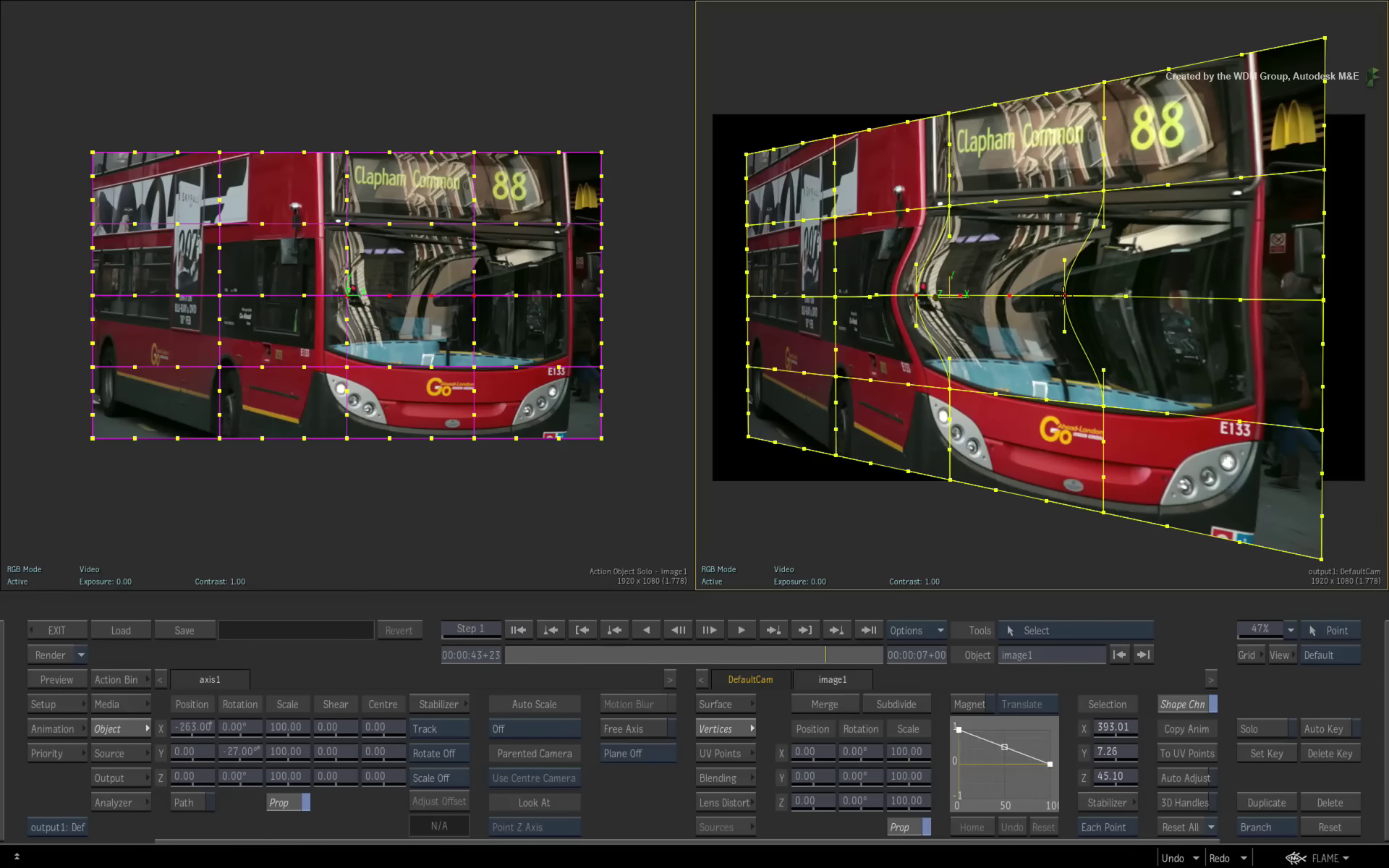
pyautogui.hotkey('ctrl', 'z')
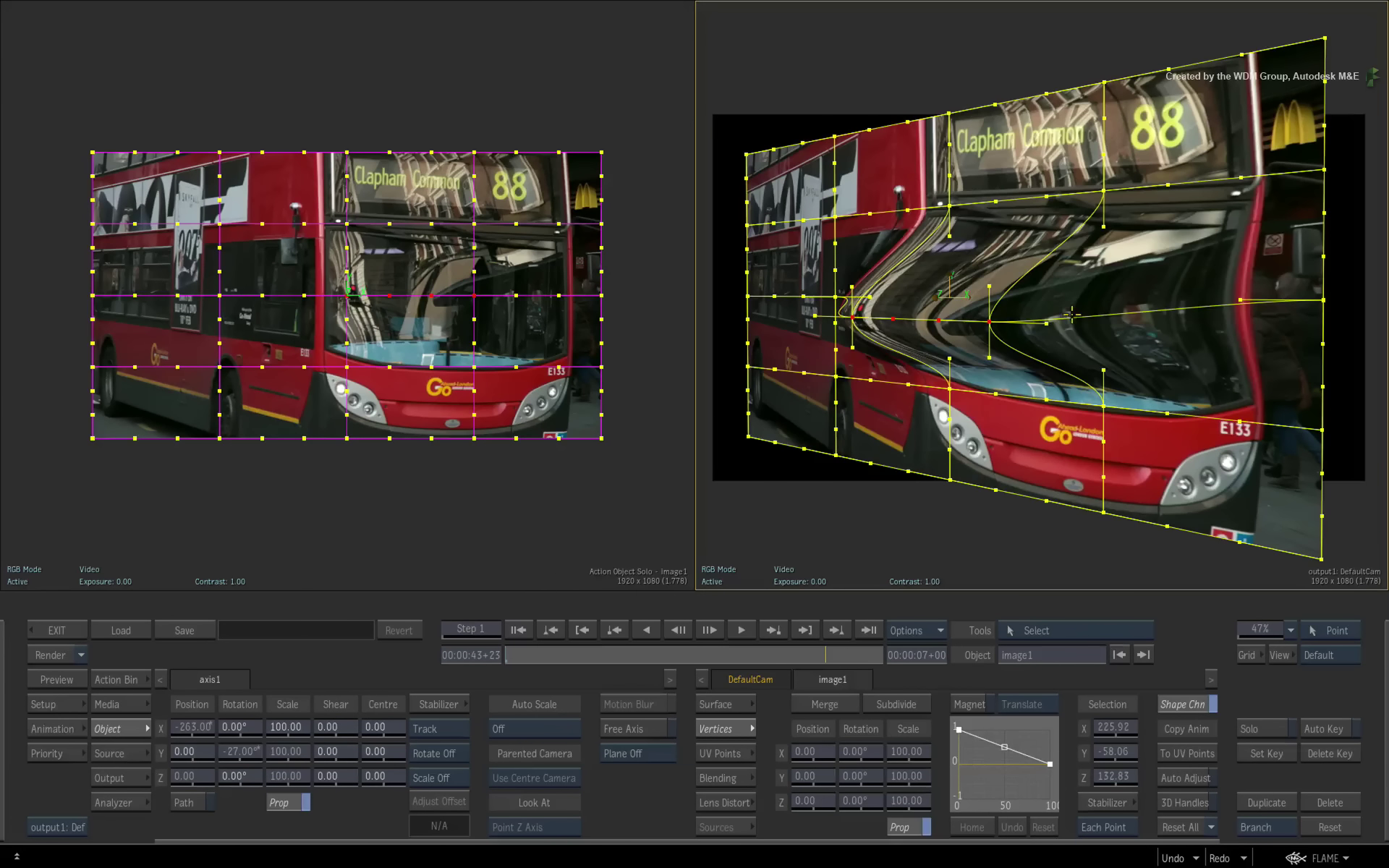
pyautogui.hotkey('ctrl', 'z')
# - Try shifting vertices in the result view and sliding the windscreen column of UV points sideways in the source view
pyautogui.moveTo(1104, 190); pyautogui.dragTo(945, 304)
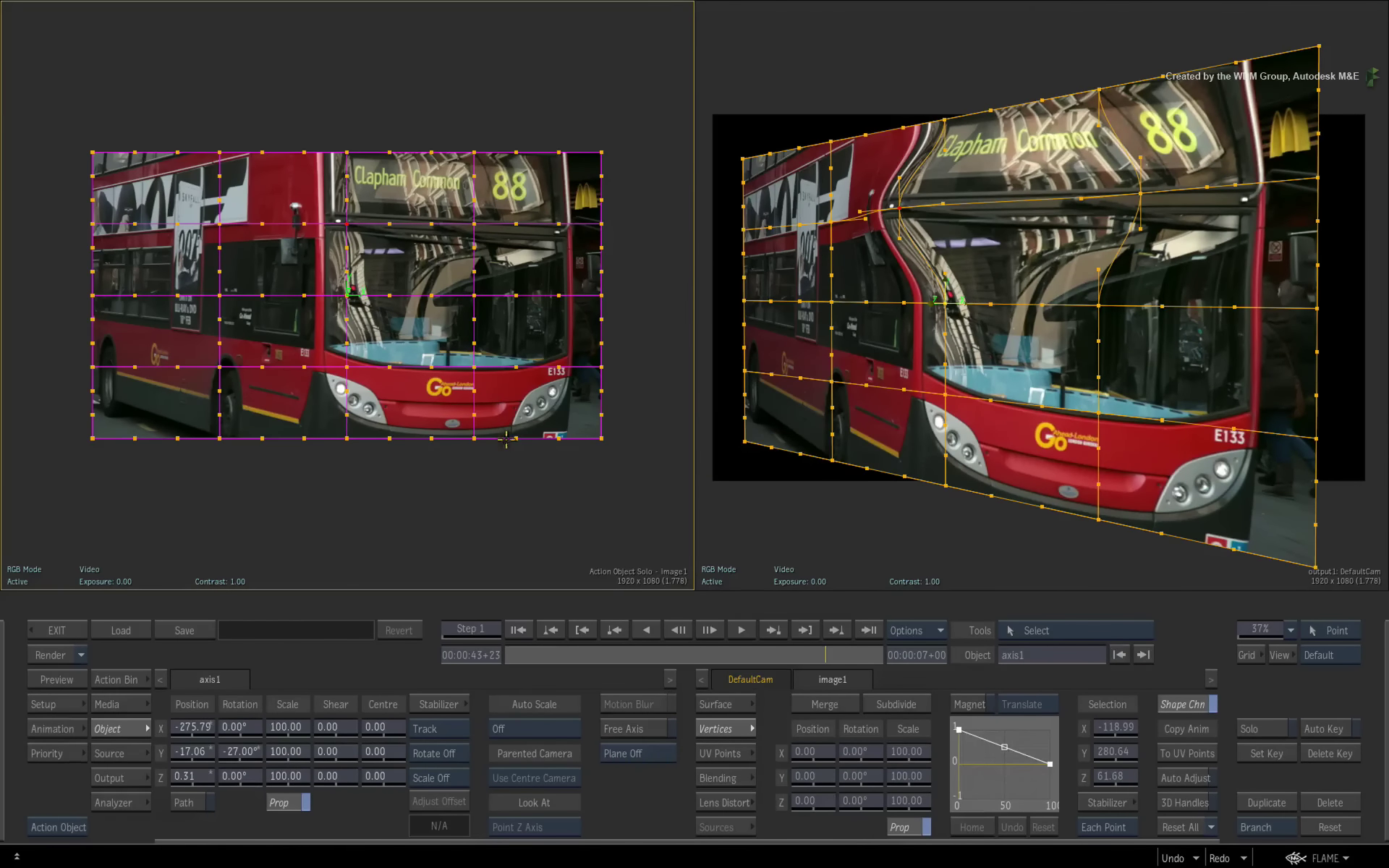
pyautogui.moveTo(462, 214); pyautogui.dragTo(409, 366)
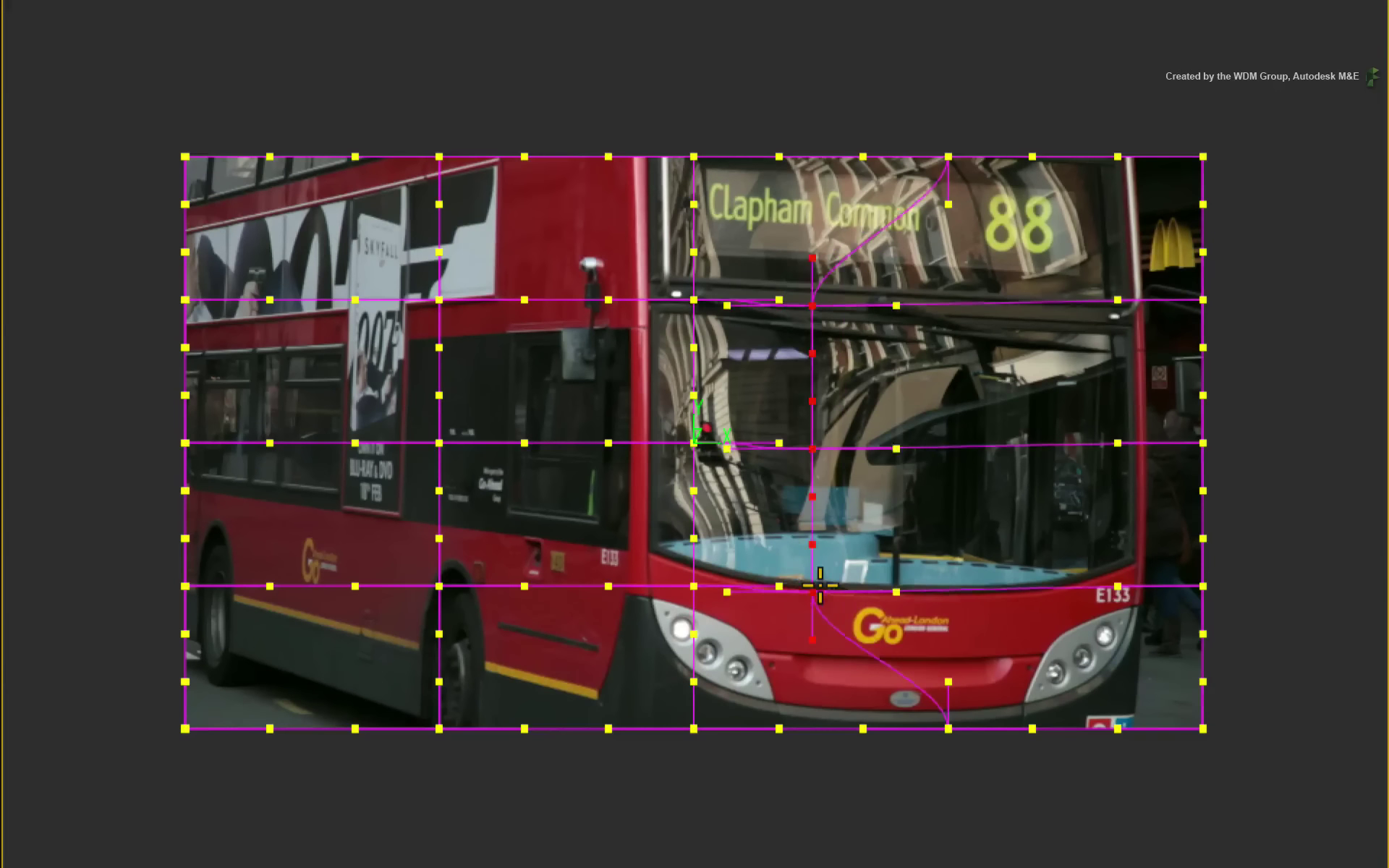
pyautogui.moveTo(819, 586); pyautogui.dragTo(1032, 582)
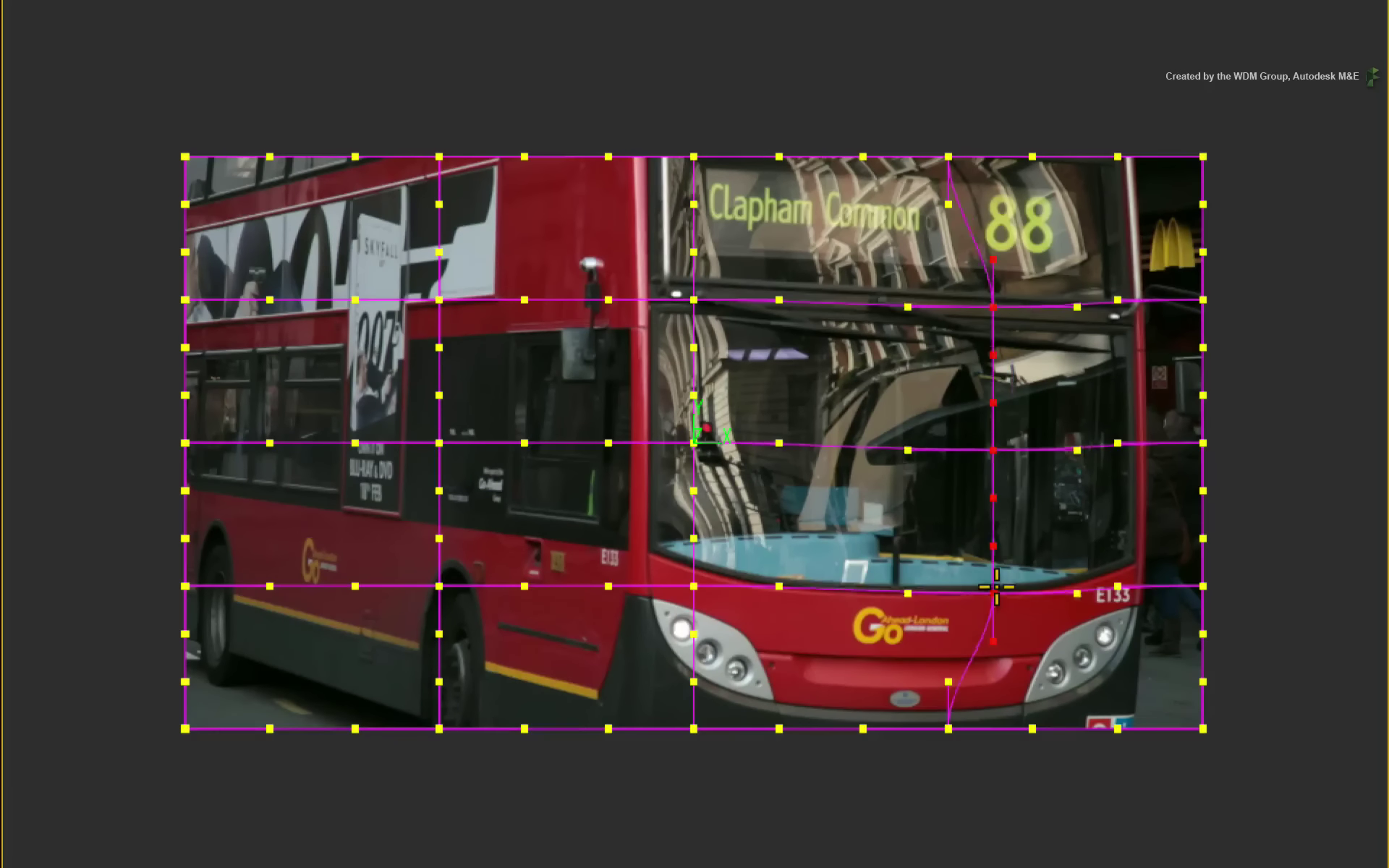
pyautogui.moveTo(996, 587); pyautogui.dragTo(778, 589)
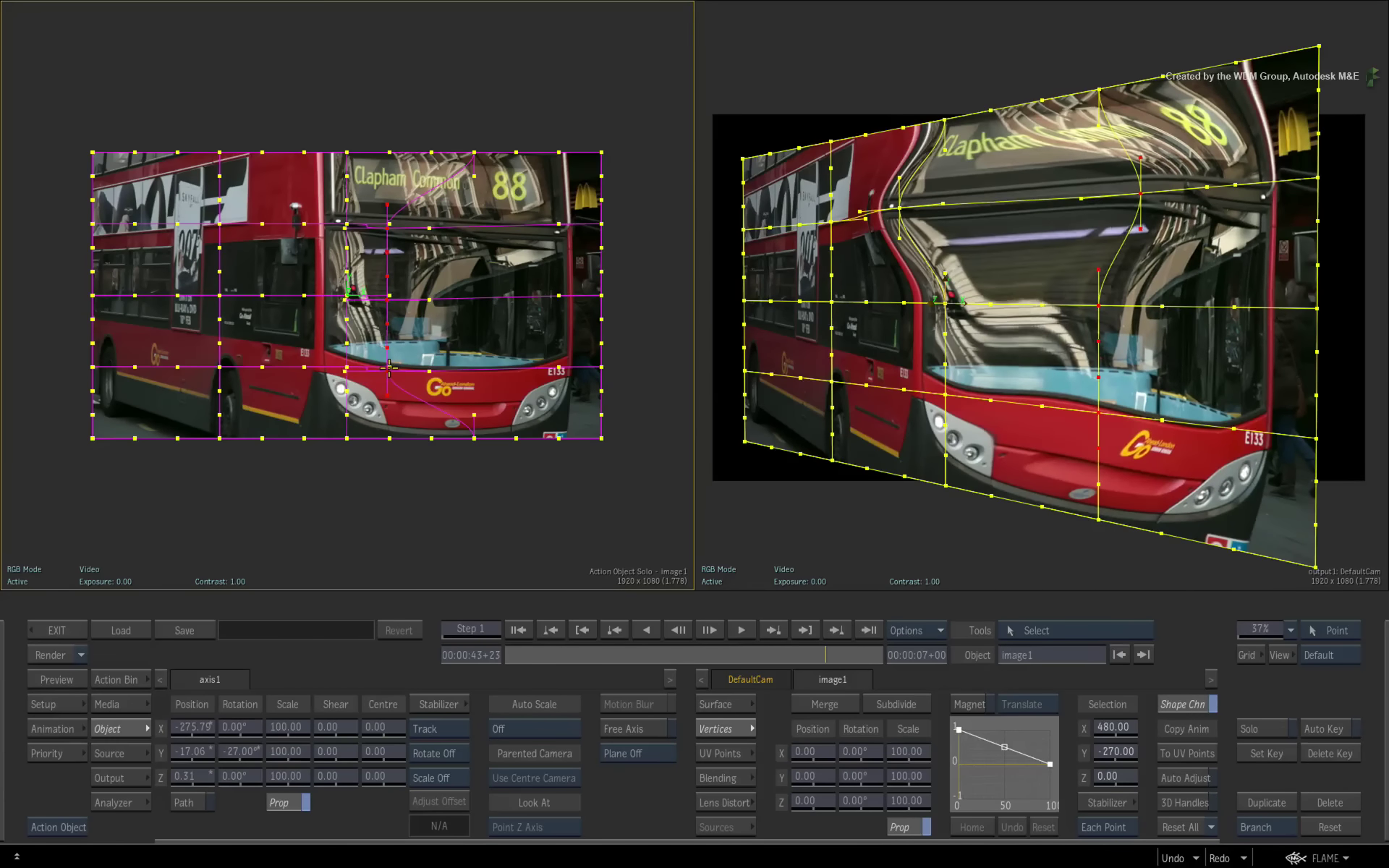
pyautogui.moveTo(389, 367); pyautogui.dragTo(496, 352)
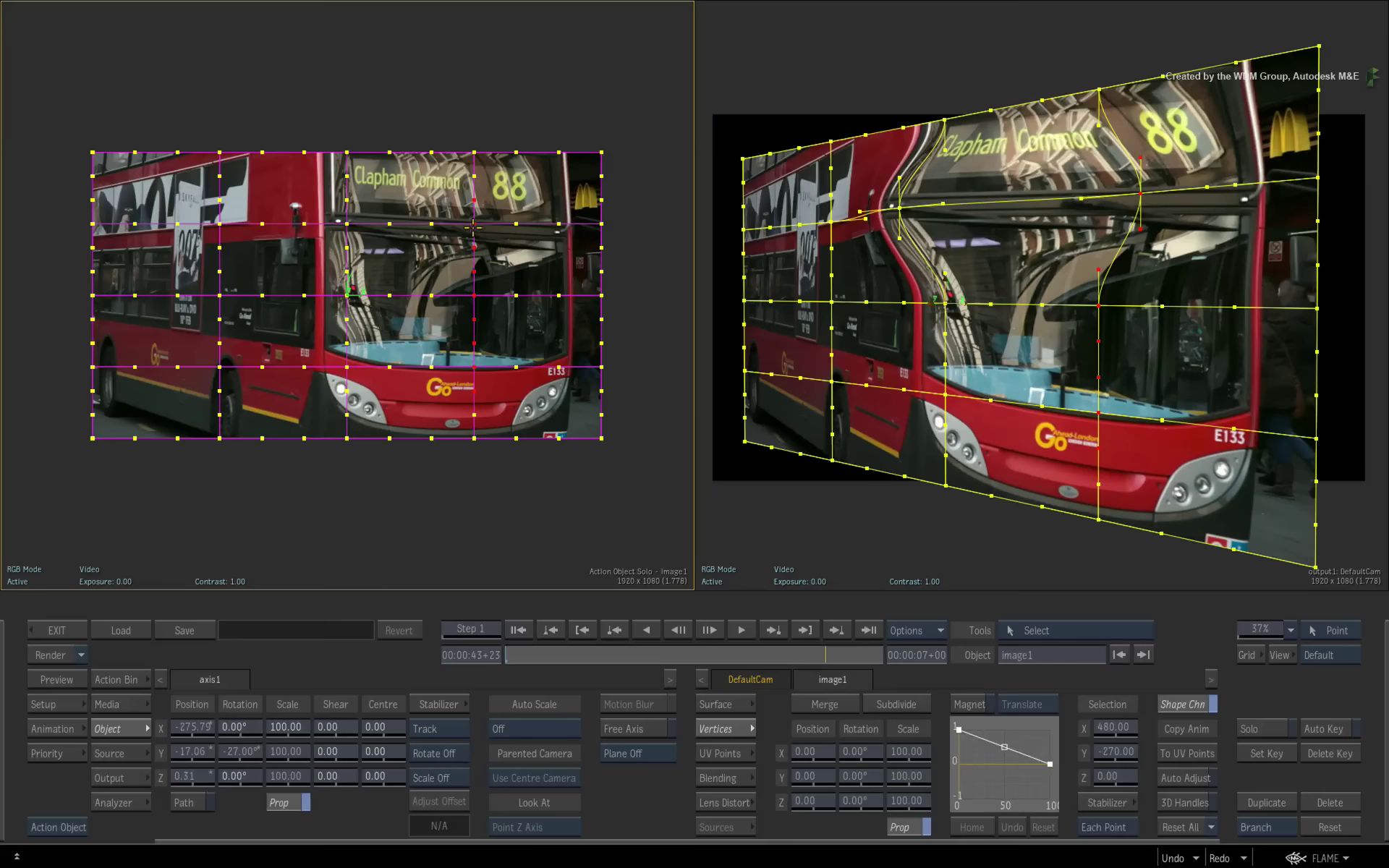
pyautogui.moveTo(473, 228); pyautogui.dragTo(503, 254)
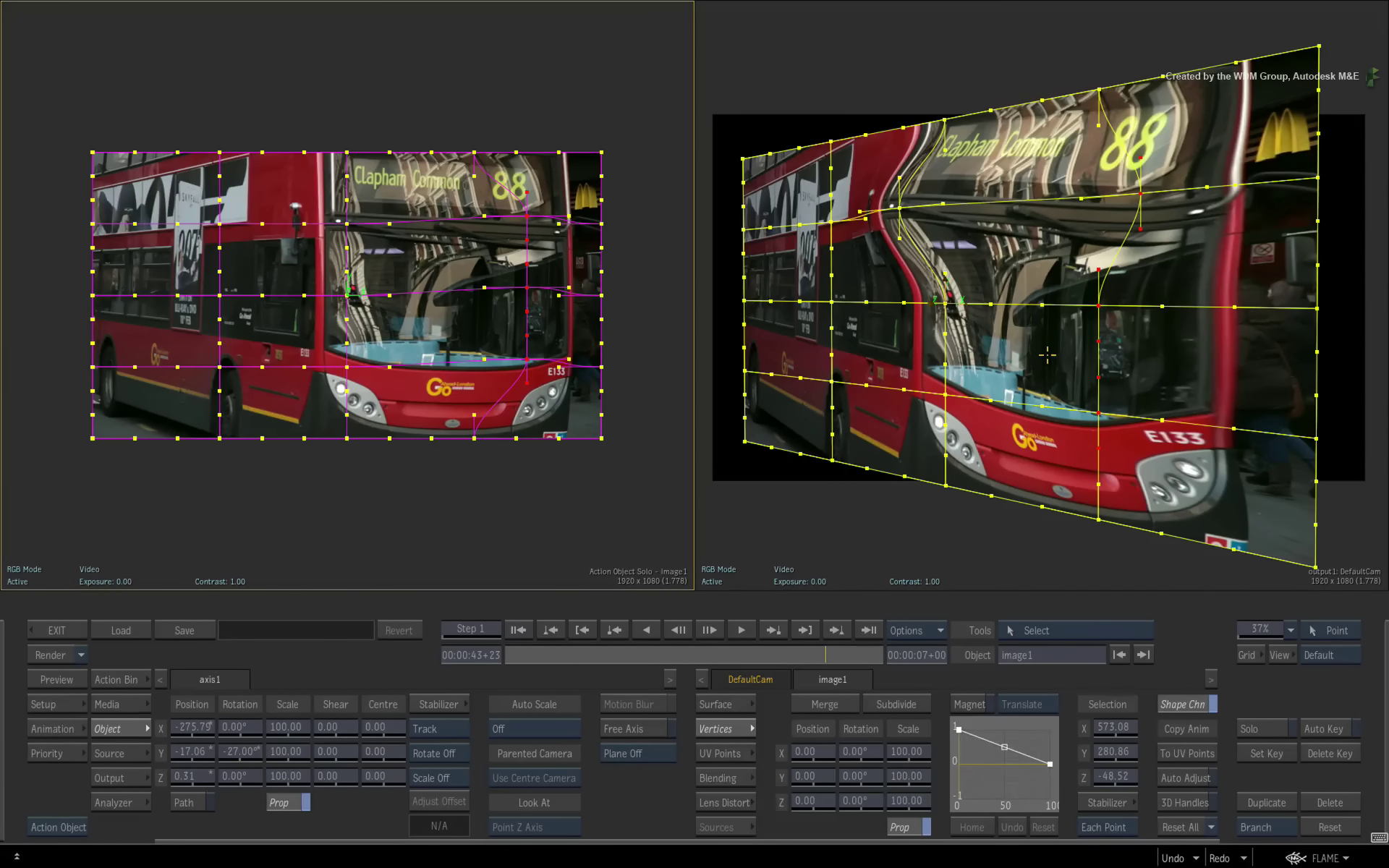
# - Undo the vertex and UV point moves on the bus surface
pyautogui.hotkey('ctrl', 'z')
pyautogui.hotkey('ctrl', 'z')
pyautogui.hotkey('ctrl', 'z')
pyautogui.hotkey('ctrl', 'z')
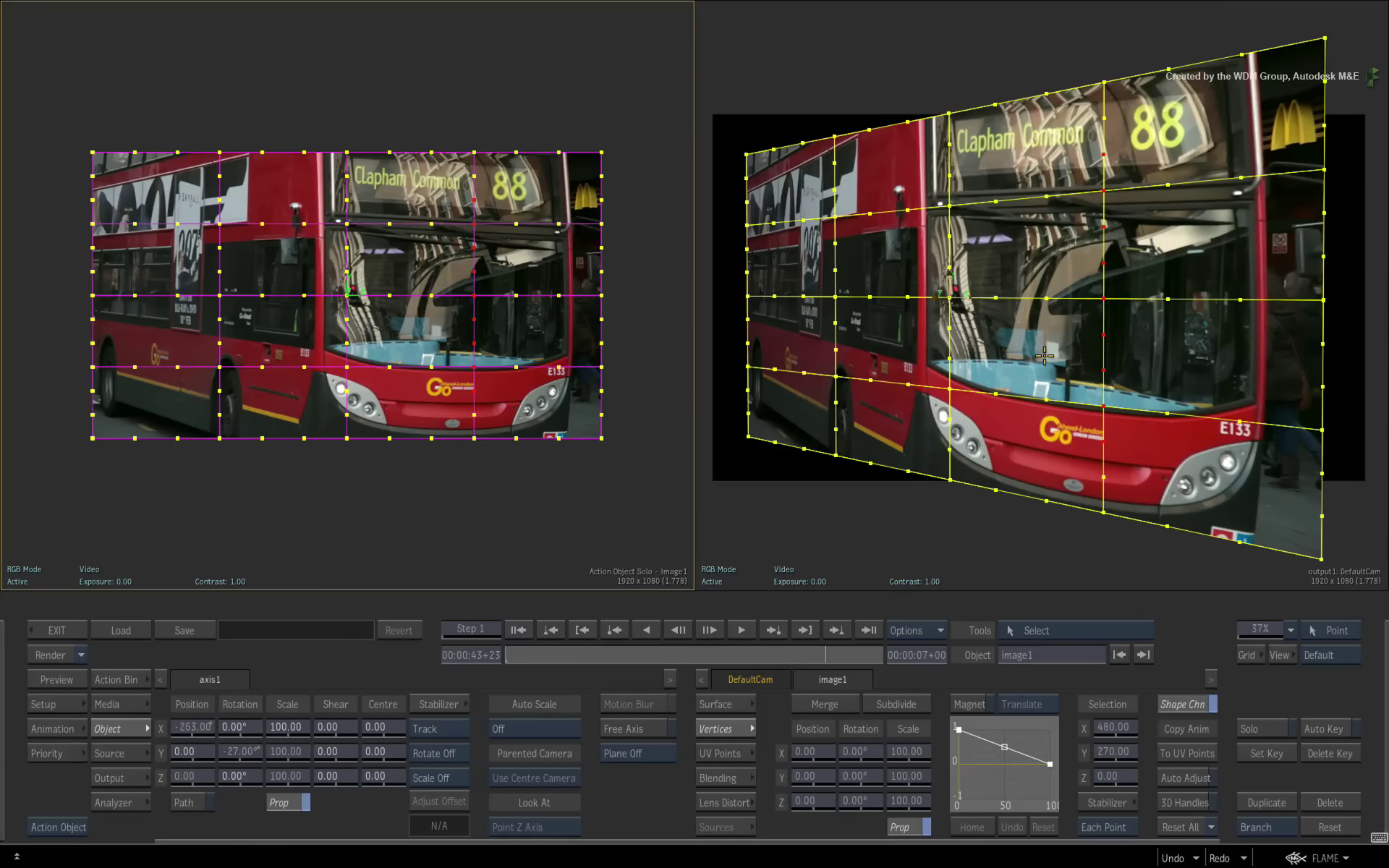
# - Extend the vertex selection on the bus in the result view, set its Z position to 276, and slide the UV points sideways
pyautogui.click(919, 503)
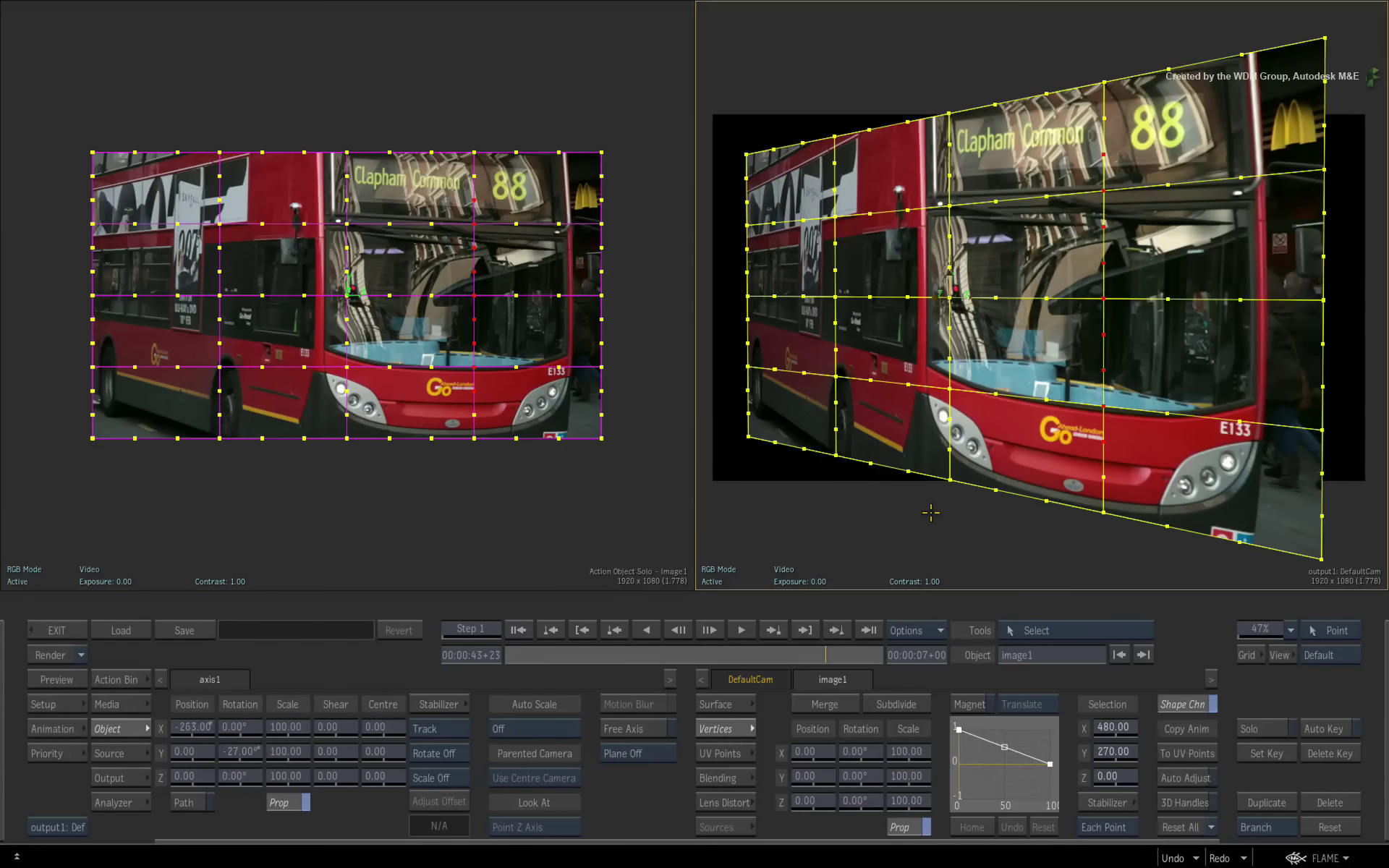
pyautogui.keyDown('ctrl'); pyautogui.click(835, 216); pyautogui.keyUp('ctrl')
pyautogui.moveTo(1111, 785); pyautogui.dragTo(1246, 731)
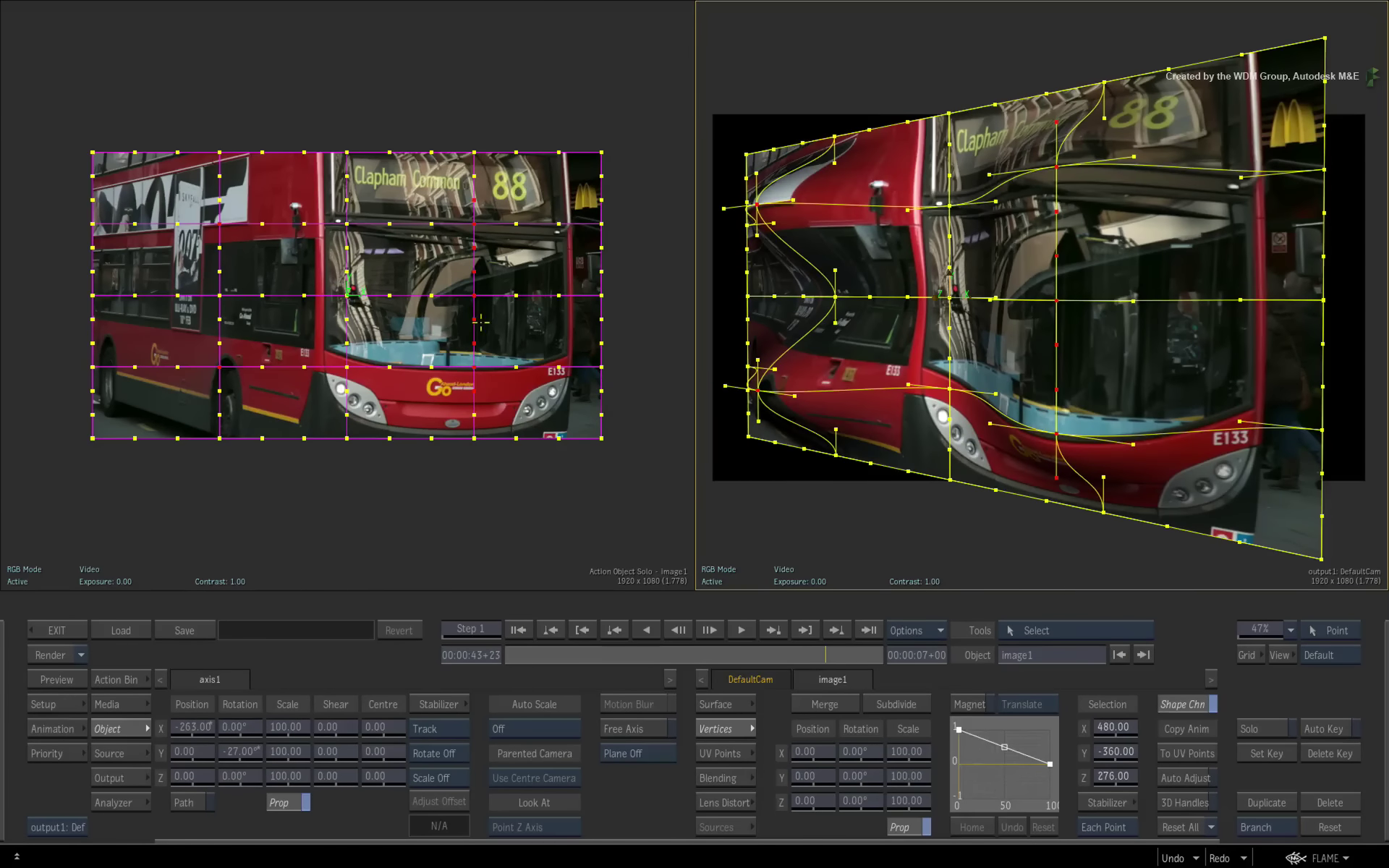
pyautogui.moveTo(479, 299); pyautogui.dragTo(527, 299)
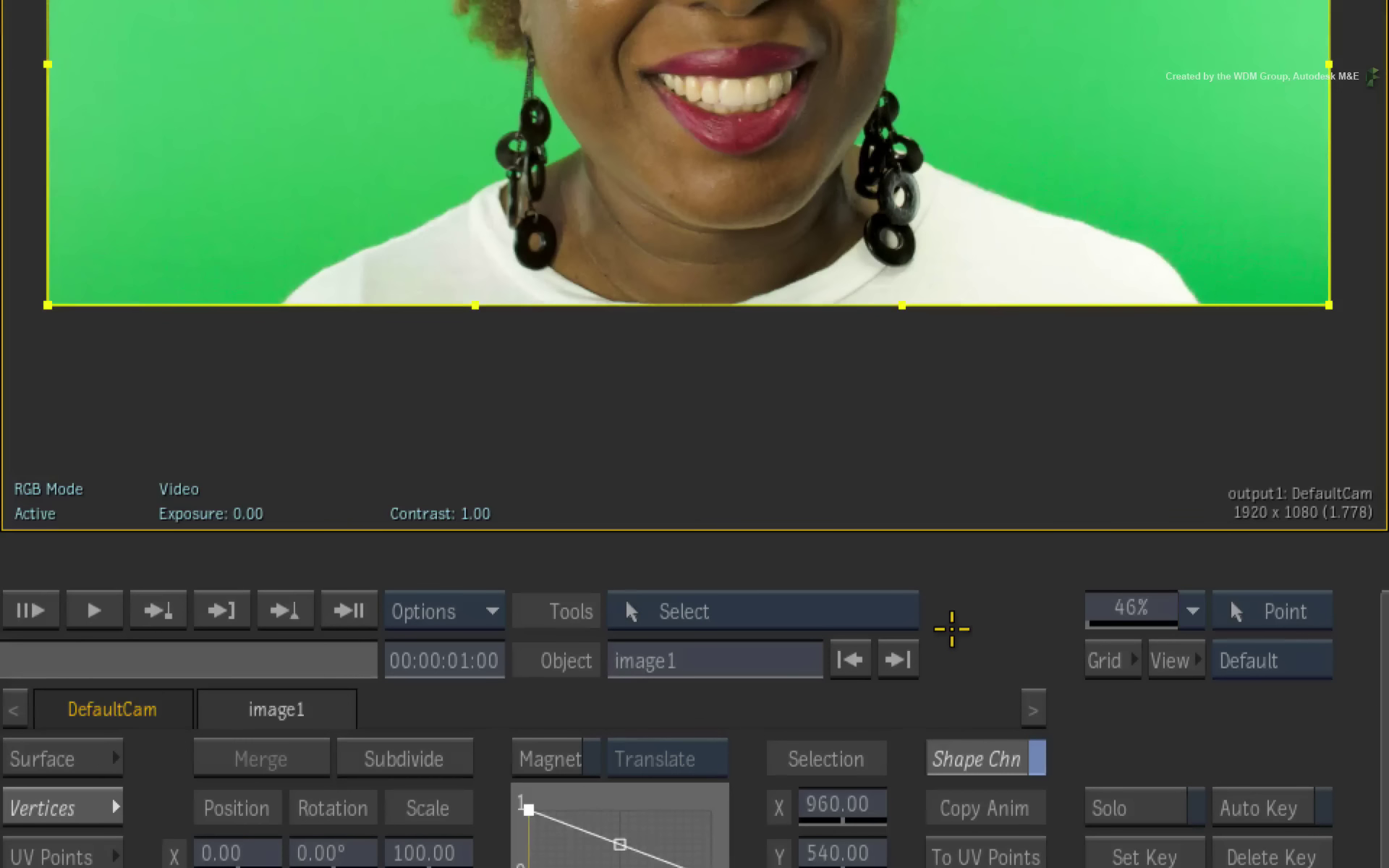
# - Choose the Move UV/Vertex tool and enable Auto Adjust for the green-screen portrait's surface
pyautogui.click(882, 611)
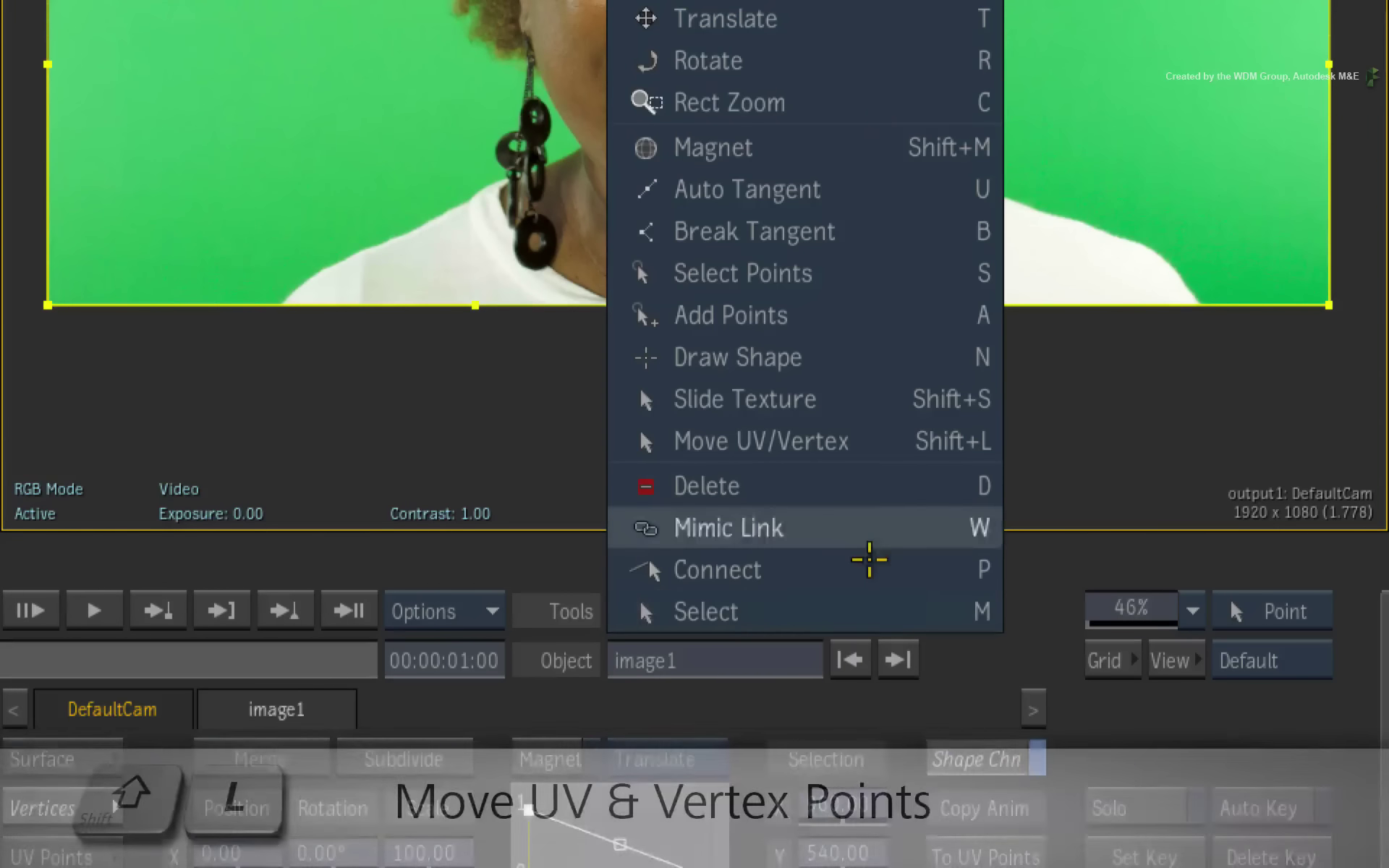
pyautogui.click(875, 440)
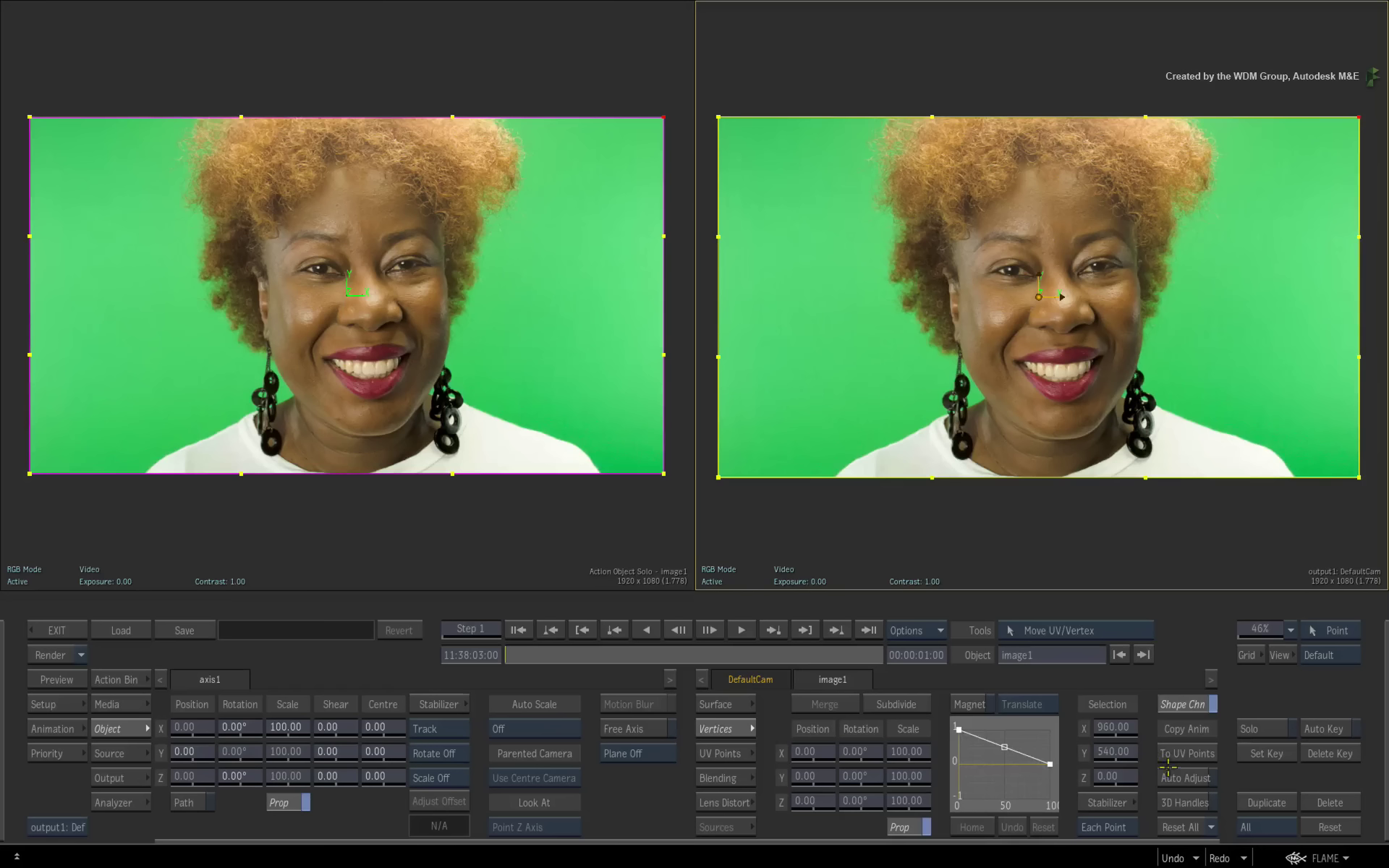
pyautogui.click(1177, 777)
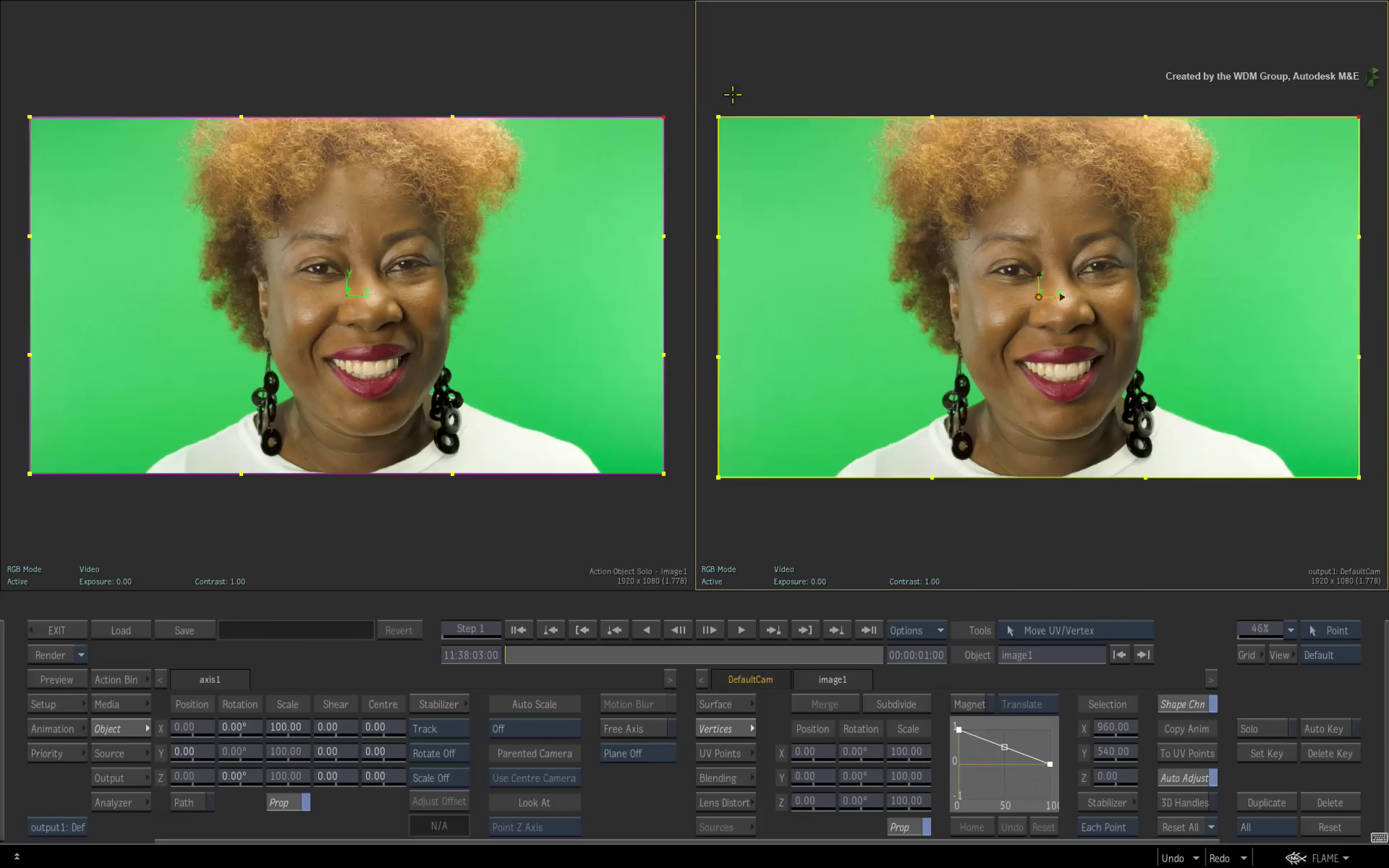
# - Move the surface's four corner points inward to frame the eye on the image's right side
pyautogui.moveTo(719, 115); pyautogui.dragTo(1089, 246)
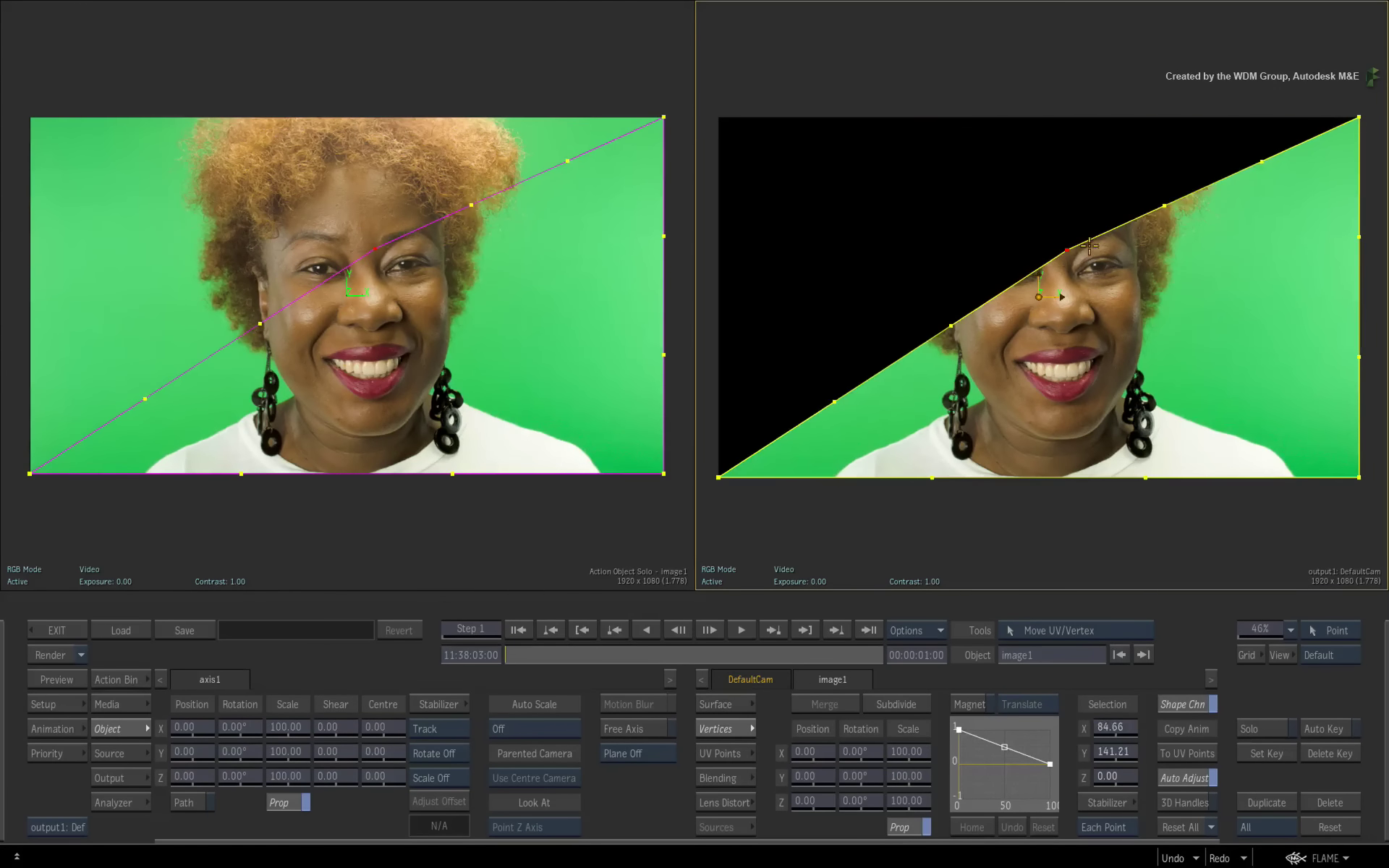
pyautogui.moveTo(1358, 115); pyautogui.dragTo(1137, 257)
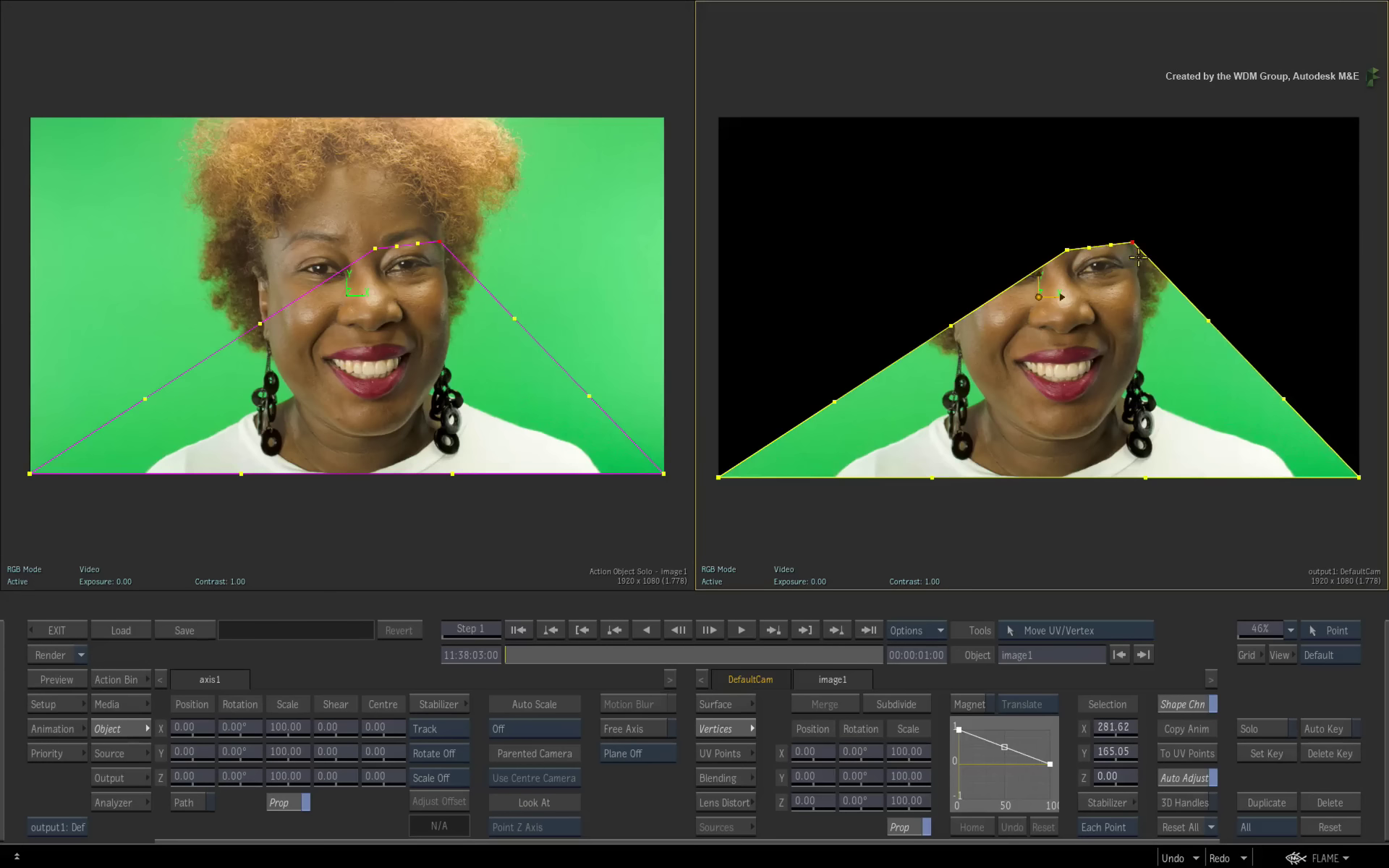
pyautogui.moveTo(1360, 479); pyautogui.dragTo(1071, 291)
pyautogui.moveTo(989, 384); pyautogui.dragTo(1177, 375)
pyautogui.moveTo(1218, 421); pyautogui.dragTo(970, 521)
# - Curve the edges of the eye patch with its tangent handles and refine its corners to follow the eye area
pyautogui.moveTo(956, 226); pyautogui.dragTo(1077, 136)
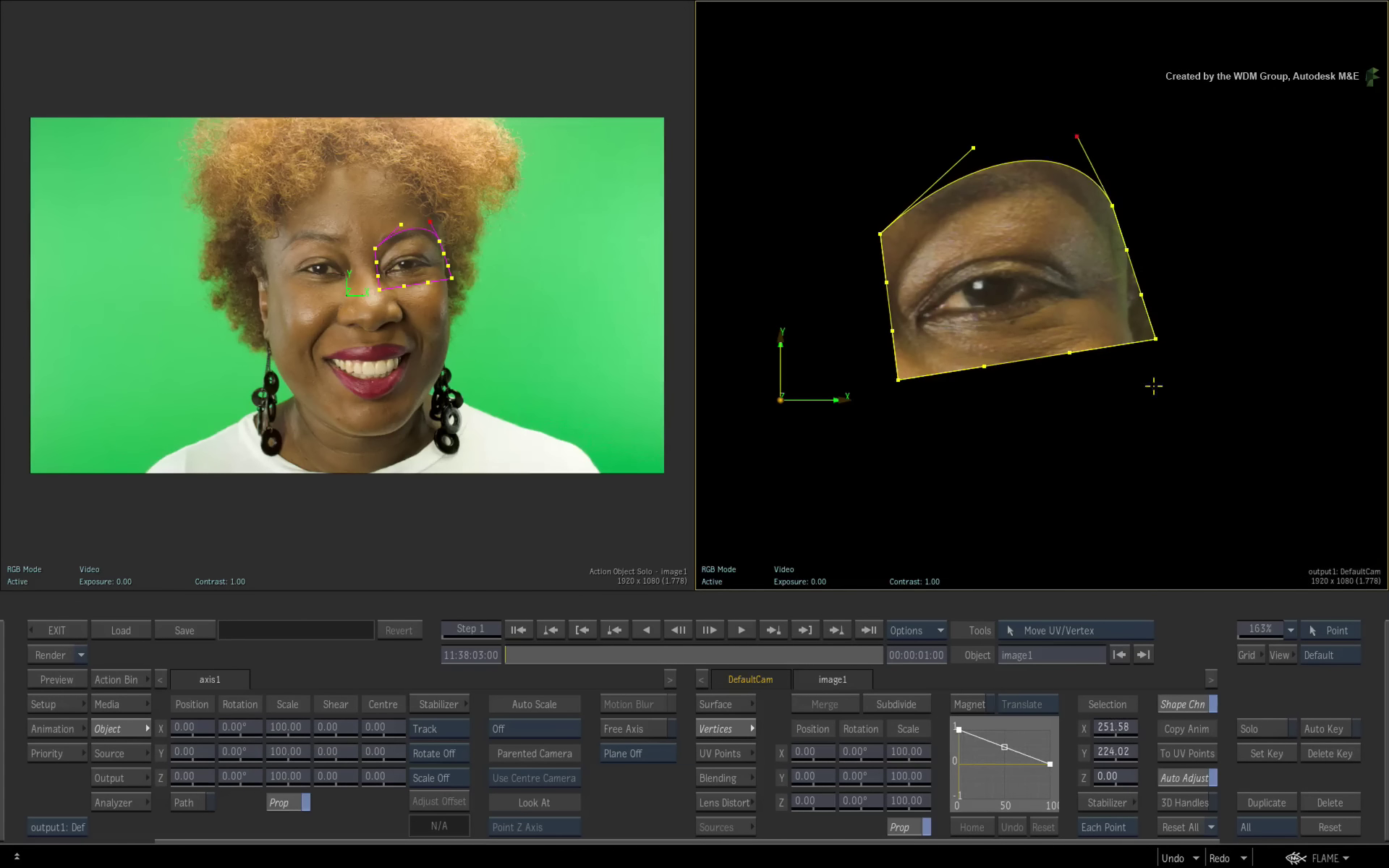
pyautogui.moveTo(1142, 306); pyautogui.dragTo(939, 391)
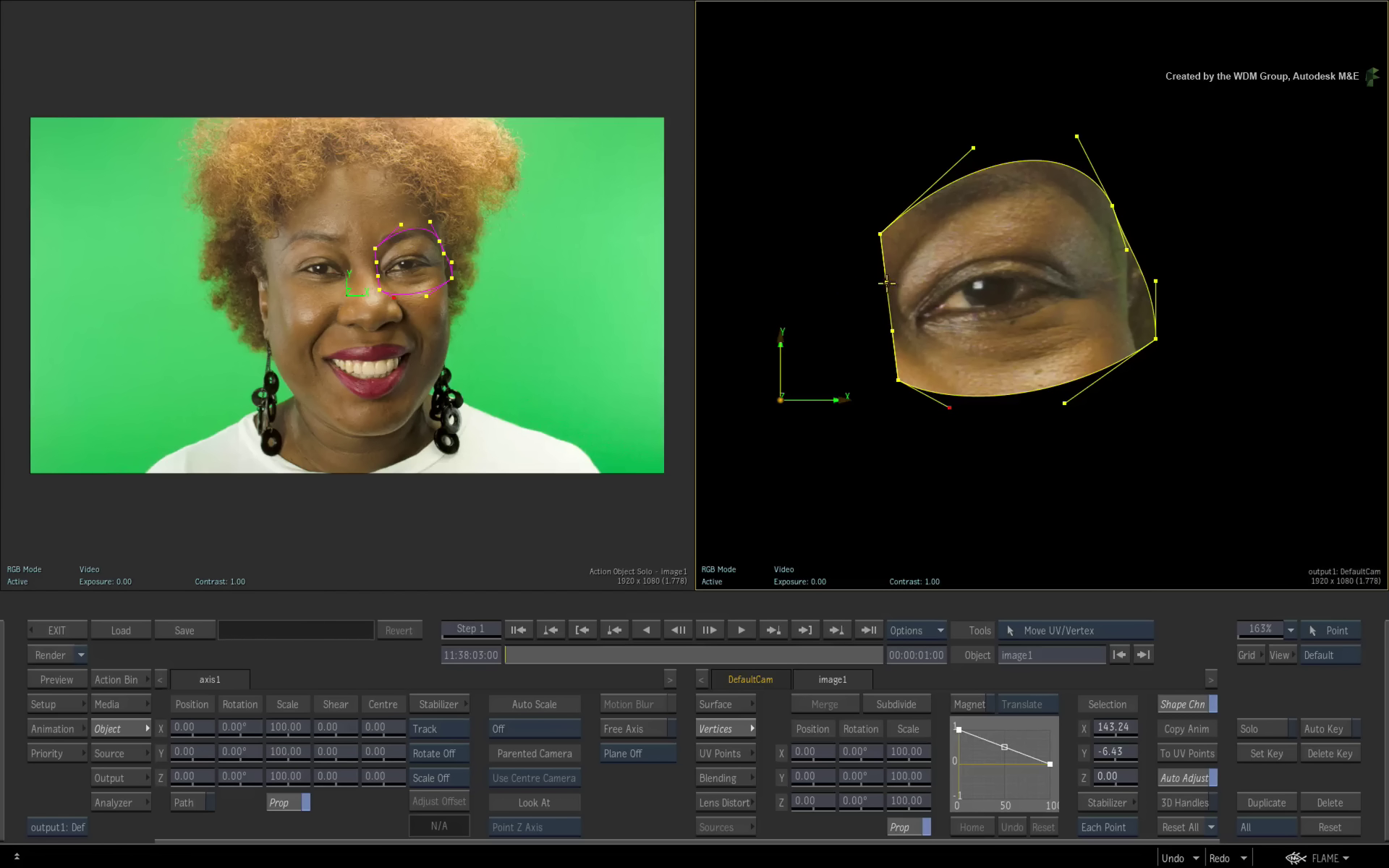
pyautogui.moveTo(886, 283); pyautogui.dragTo(839, 304)
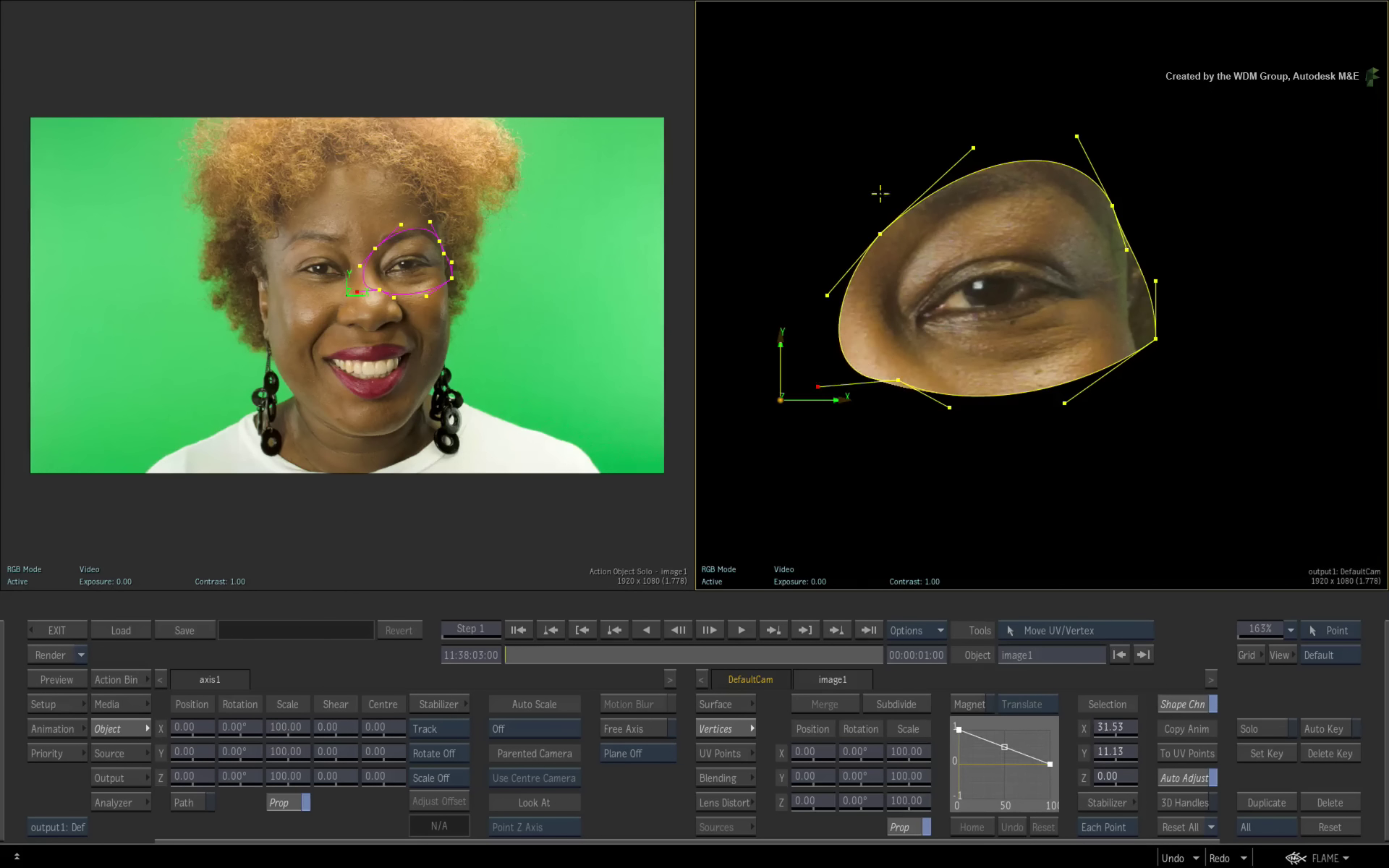
pyautogui.moveTo(879, 233); pyautogui.dragTo(881, 220)
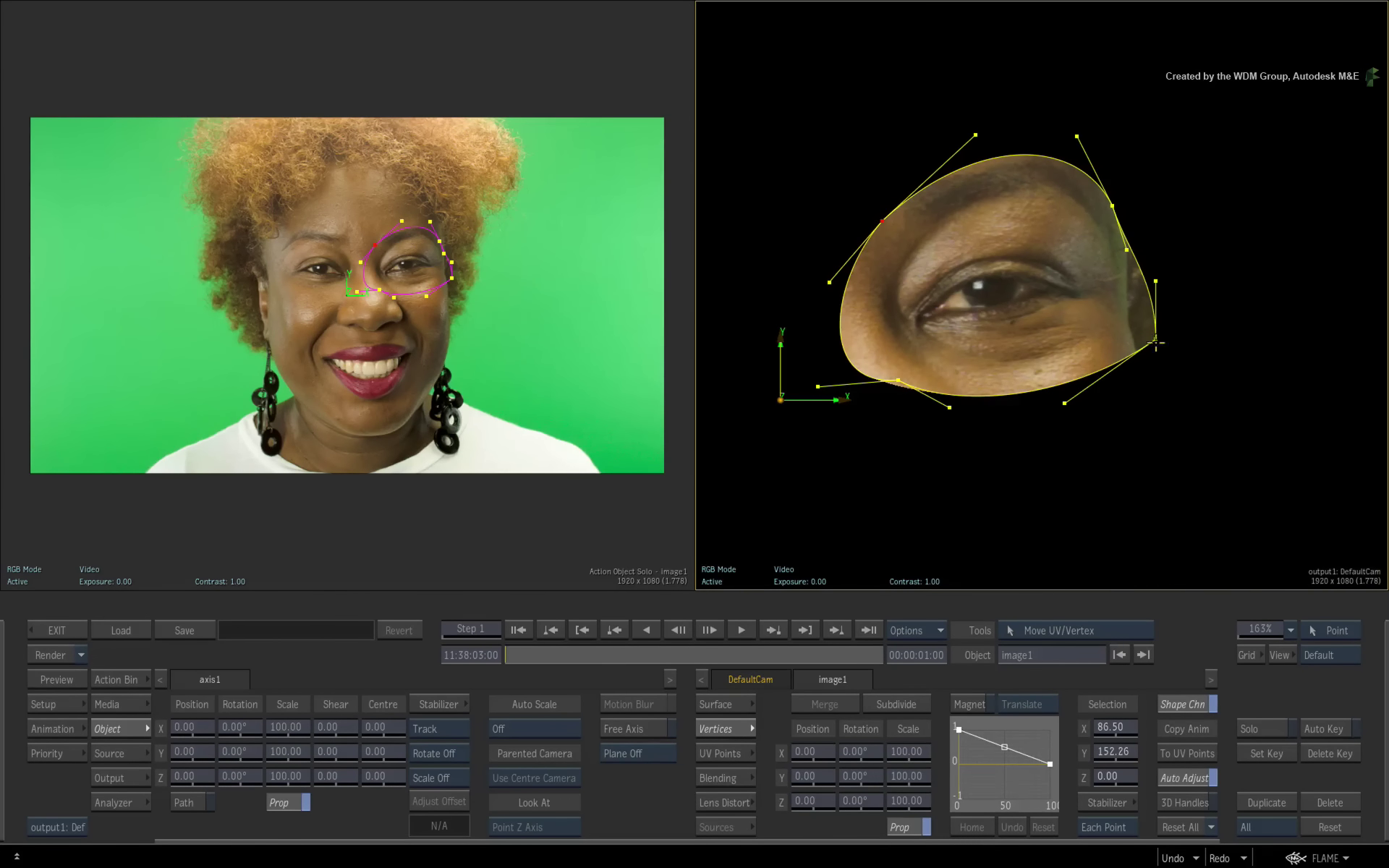
pyautogui.moveTo(1155, 342); pyautogui.dragTo(1138, 347)
pyautogui.moveTo(1143, 293); pyautogui.dragTo(1132, 289)
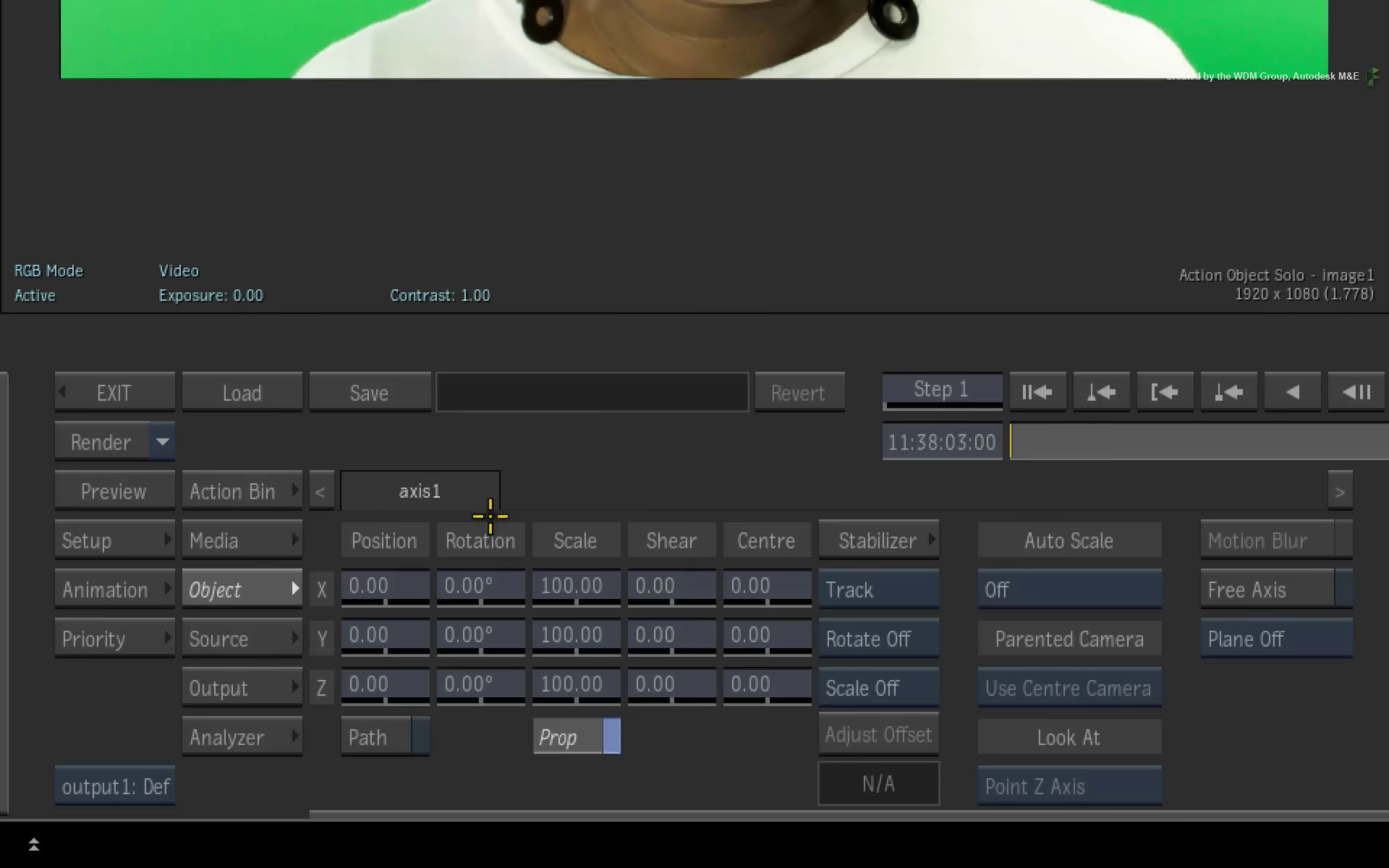
# - Subdivide the eye patch into a finer grid and move its inner points to follow the eyelids and the eye's corners
pyautogui.click(236, 540)
pyautogui.click(886, 540)
pyautogui.click(889, 503)
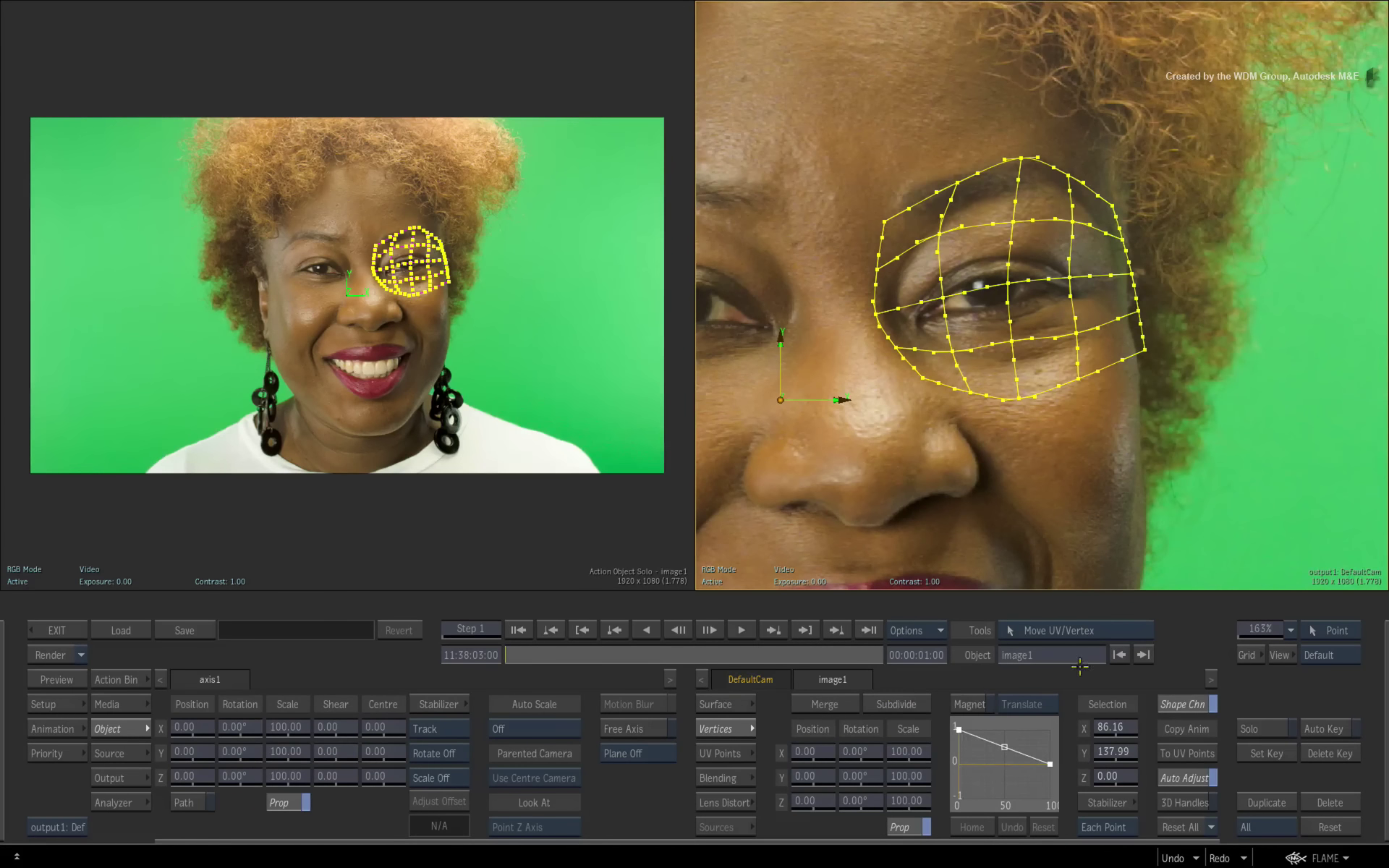
pyautogui.moveTo(945, 297); pyautogui.dragTo(925, 311)
pyautogui.moveTo(1013, 222); pyautogui.dragTo(1009, 242)
pyautogui.moveTo(938, 233); pyautogui.dragTo(926, 269)
pyautogui.moveTo(1072, 222); pyautogui.dragTo(1049, 248)
pyautogui.moveTo(1077, 334); pyautogui.dragTo(1064, 301)
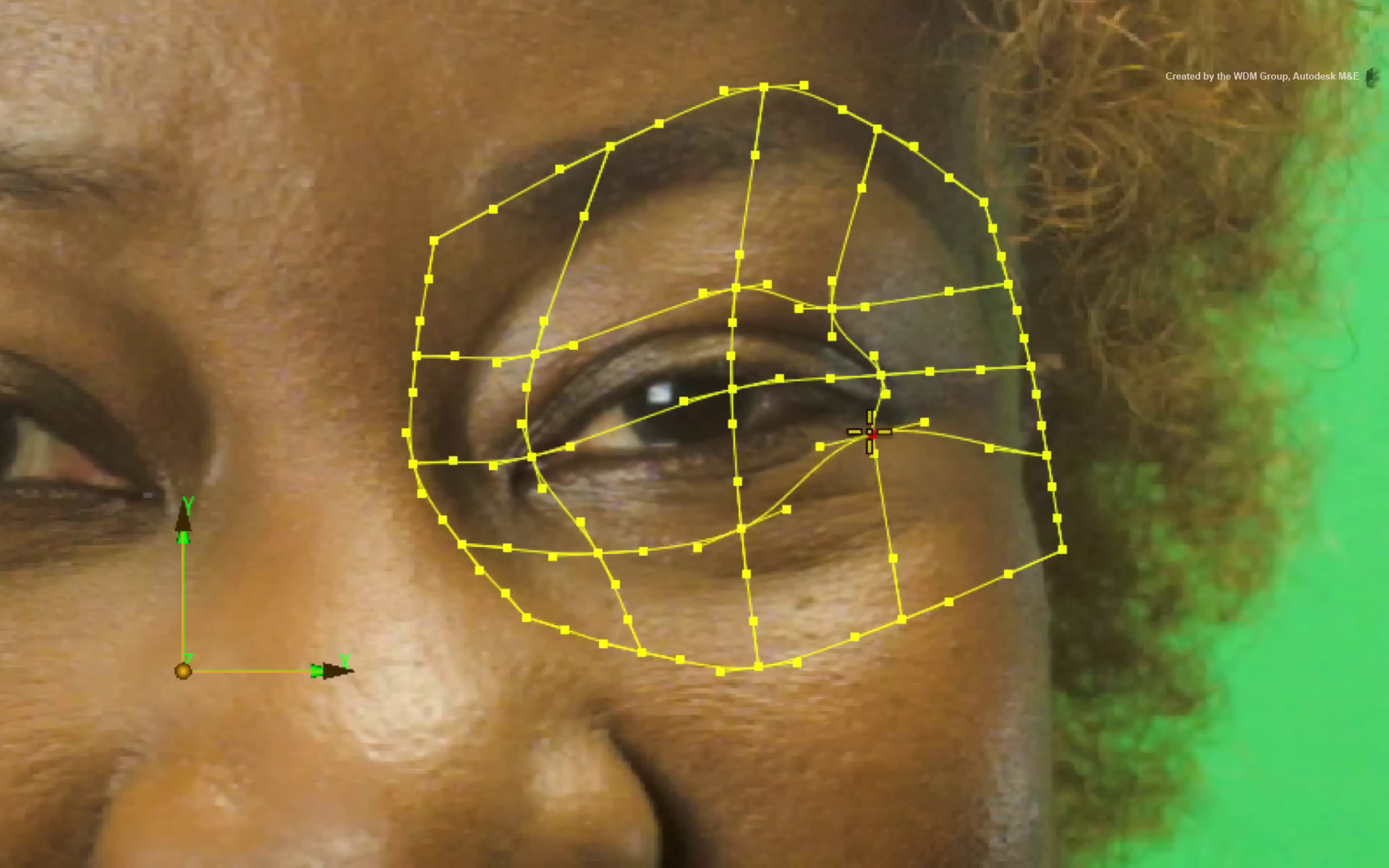
pyautogui.moveTo(741, 529); pyautogui.dragTo(731, 487)
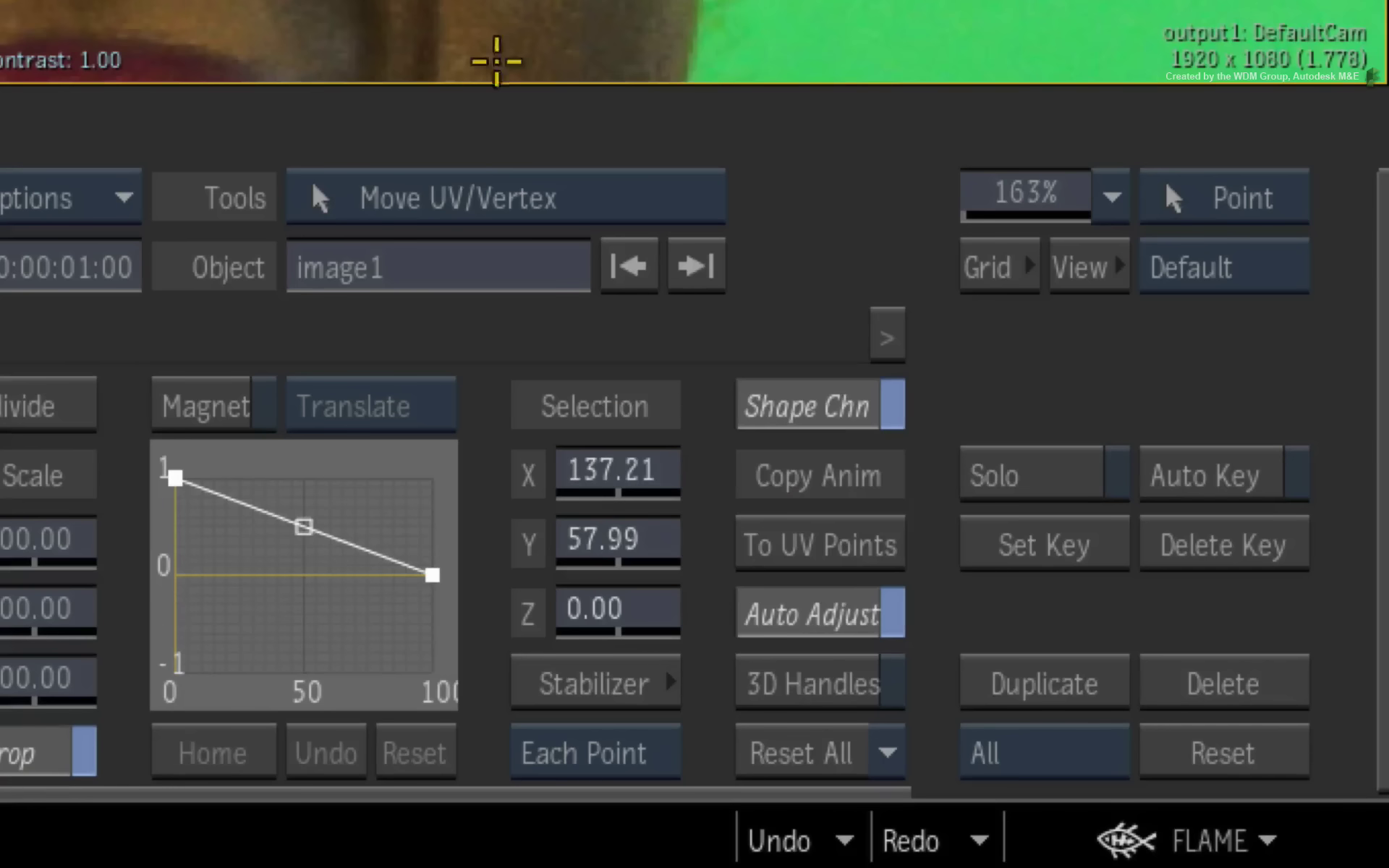
# - Warp the eye by moving its upper and lower lid vertices with the Select tool, and view the portrait without overlays
pyautogui.click(490, 193)
pyautogui.click(471, 439)
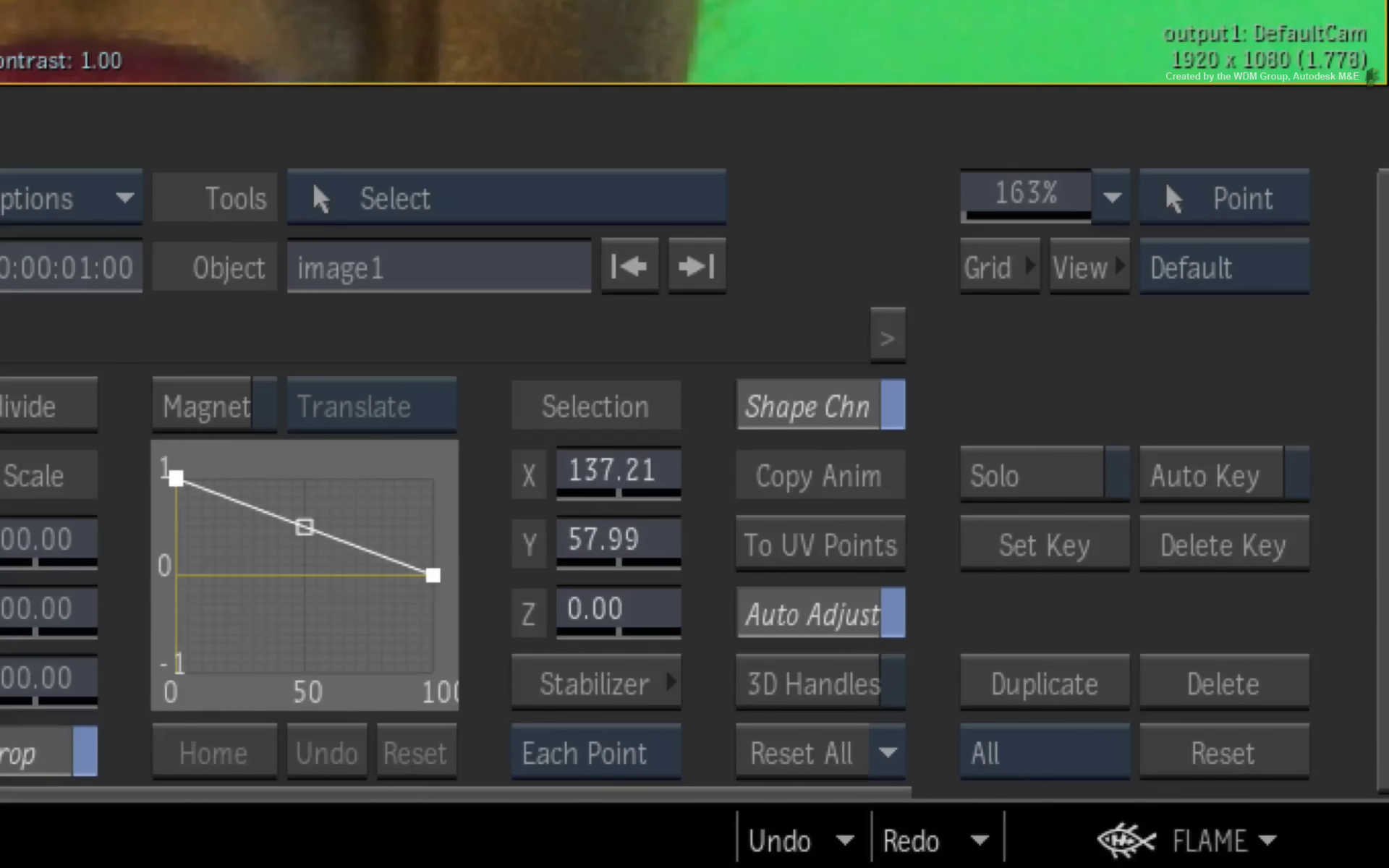
pyautogui.moveTo(1007, 332); pyautogui.dragTo(1008, 334)
pyautogui.moveTo(1010, 241); pyautogui.dragTo(1011, 230)
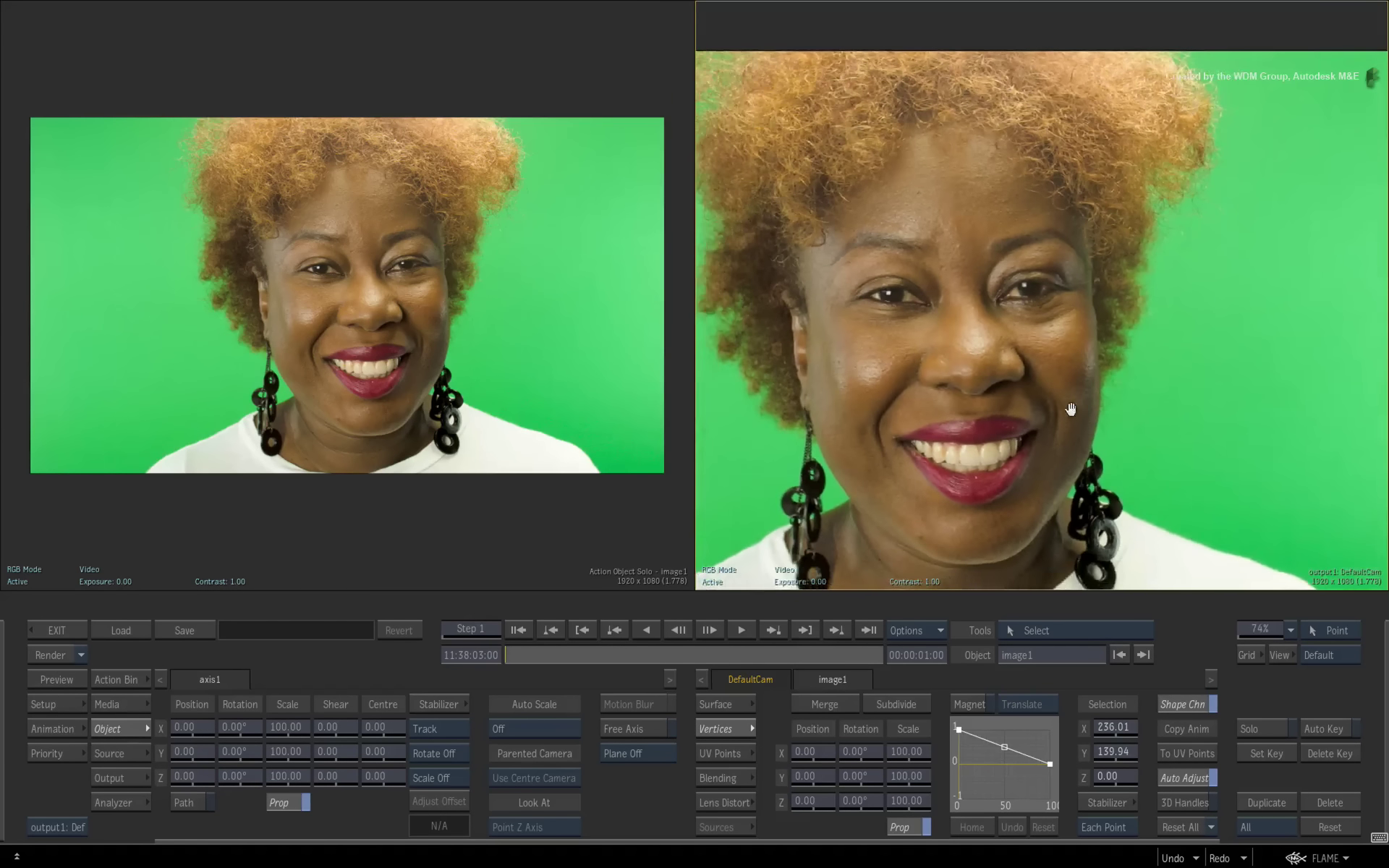
pyautogui.moveTo(1071, 409); pyautogui.dragTo(1135, 391)
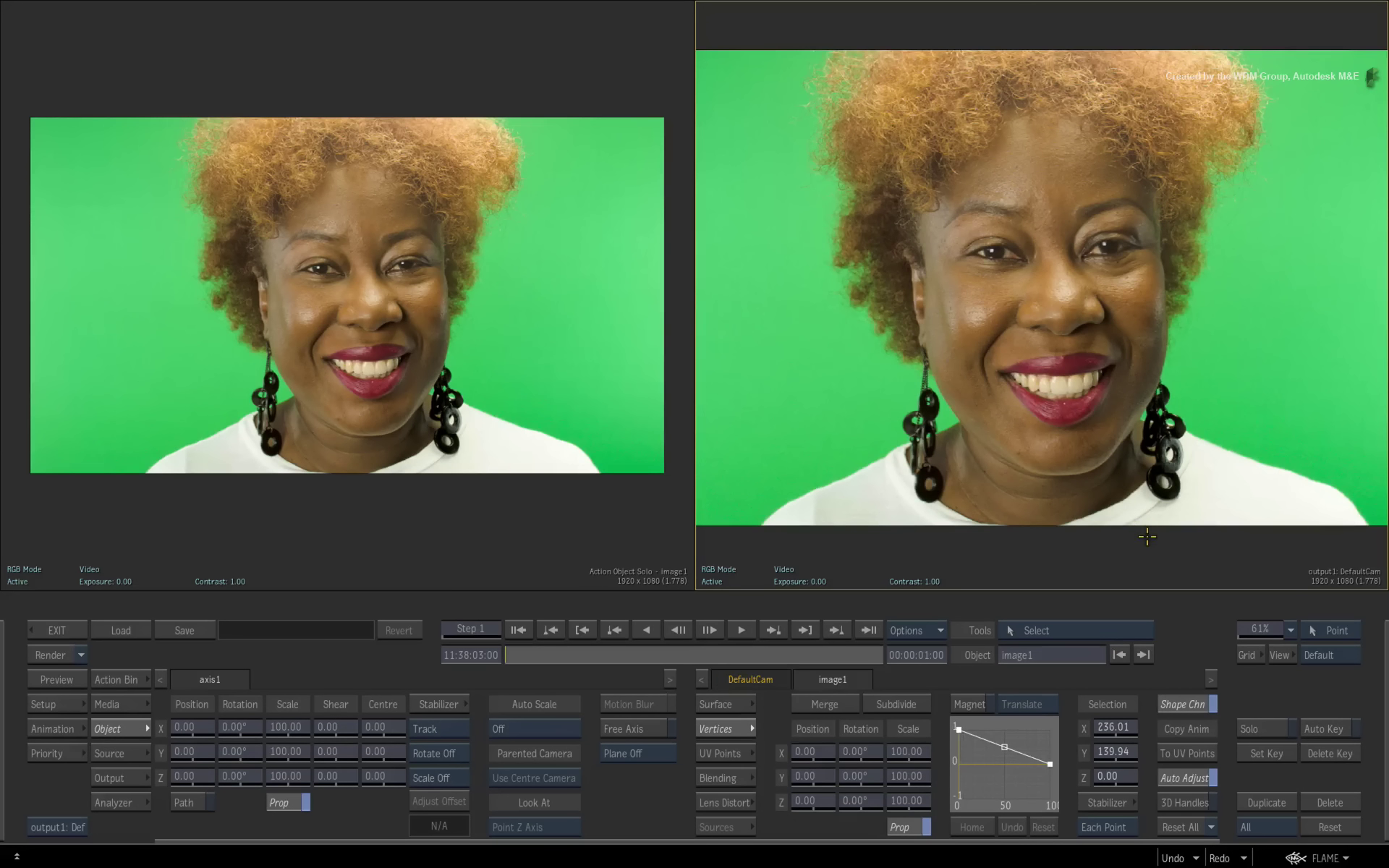
pyautogui.hotkey('shift', 'i')
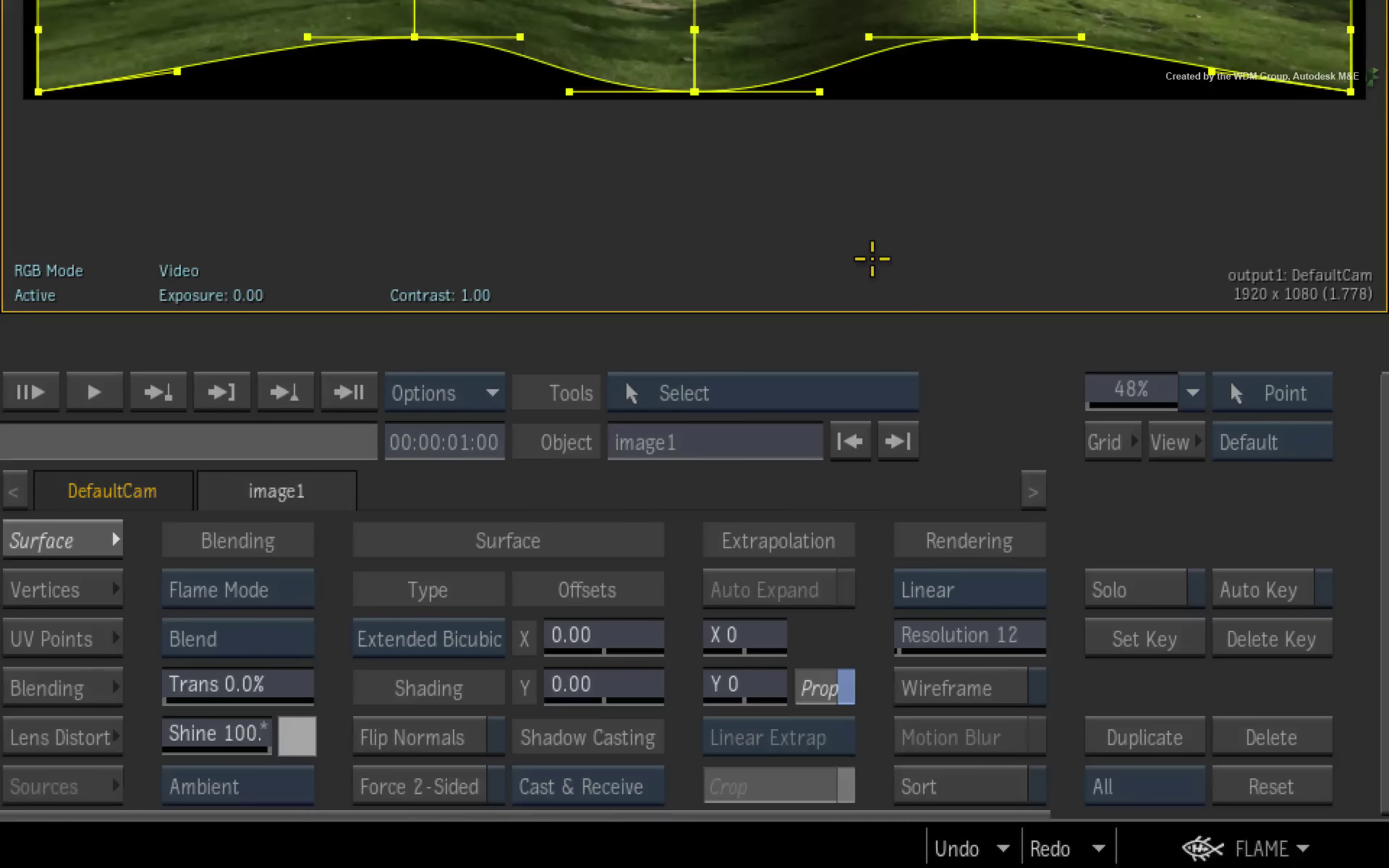
# - Choose the Slide Texture tool for the park surface and test it at the central tree's base, undoing that slide
pyautogui.click(1140, 629)
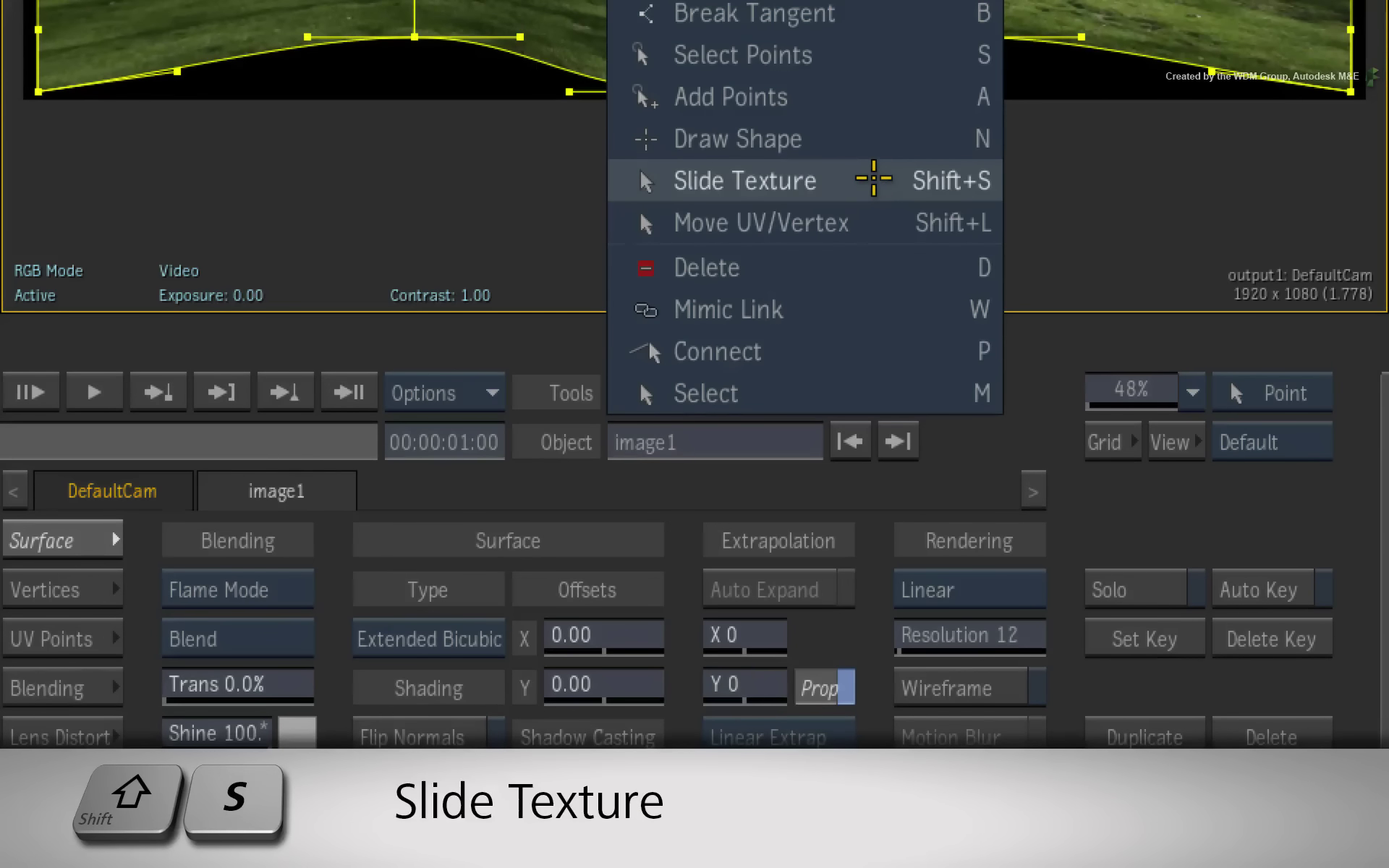
pyautogui.click(873, 178)
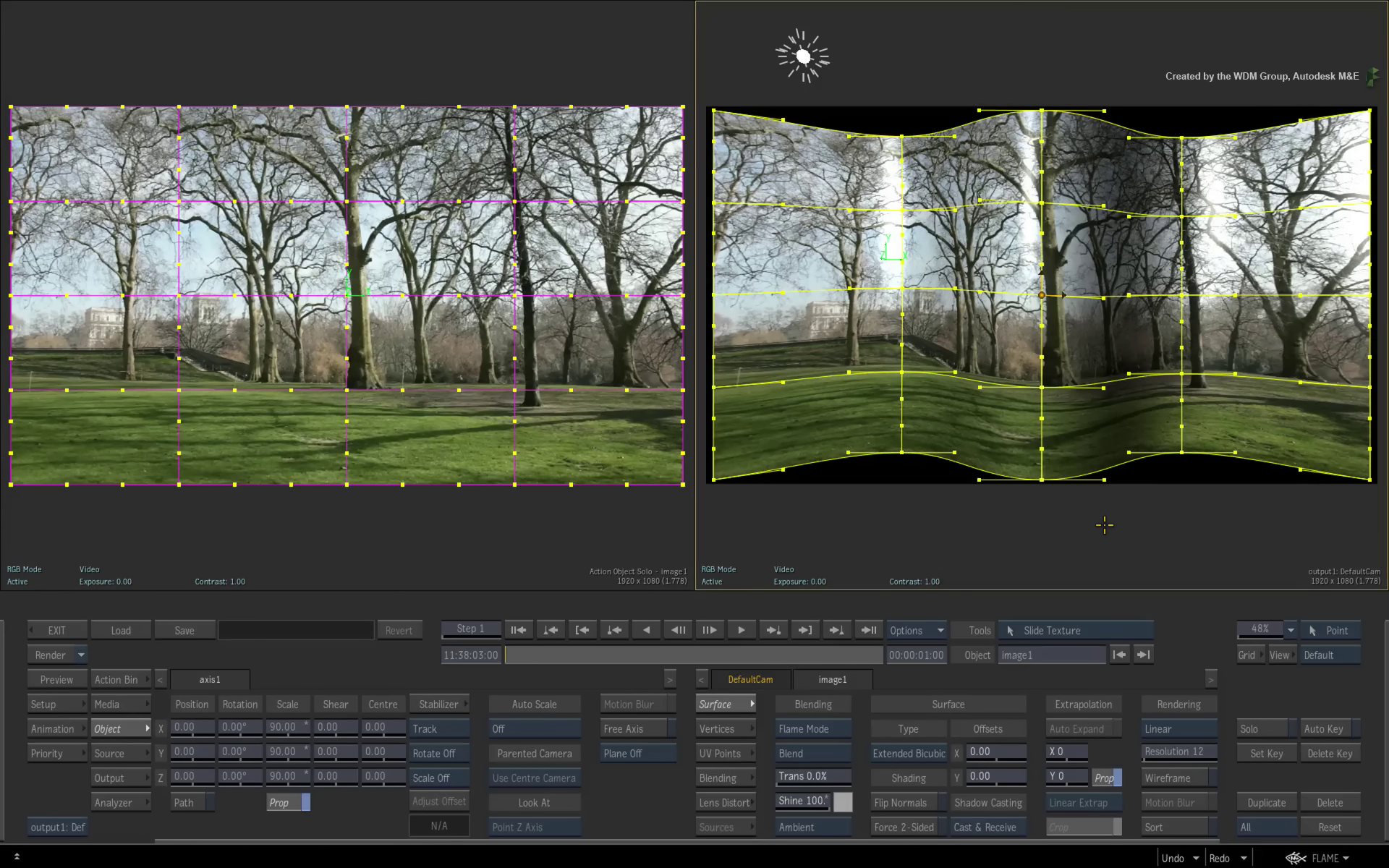
pyautogui.moveTo(1057, 403); pyautogui.dragTo(1011, 416)
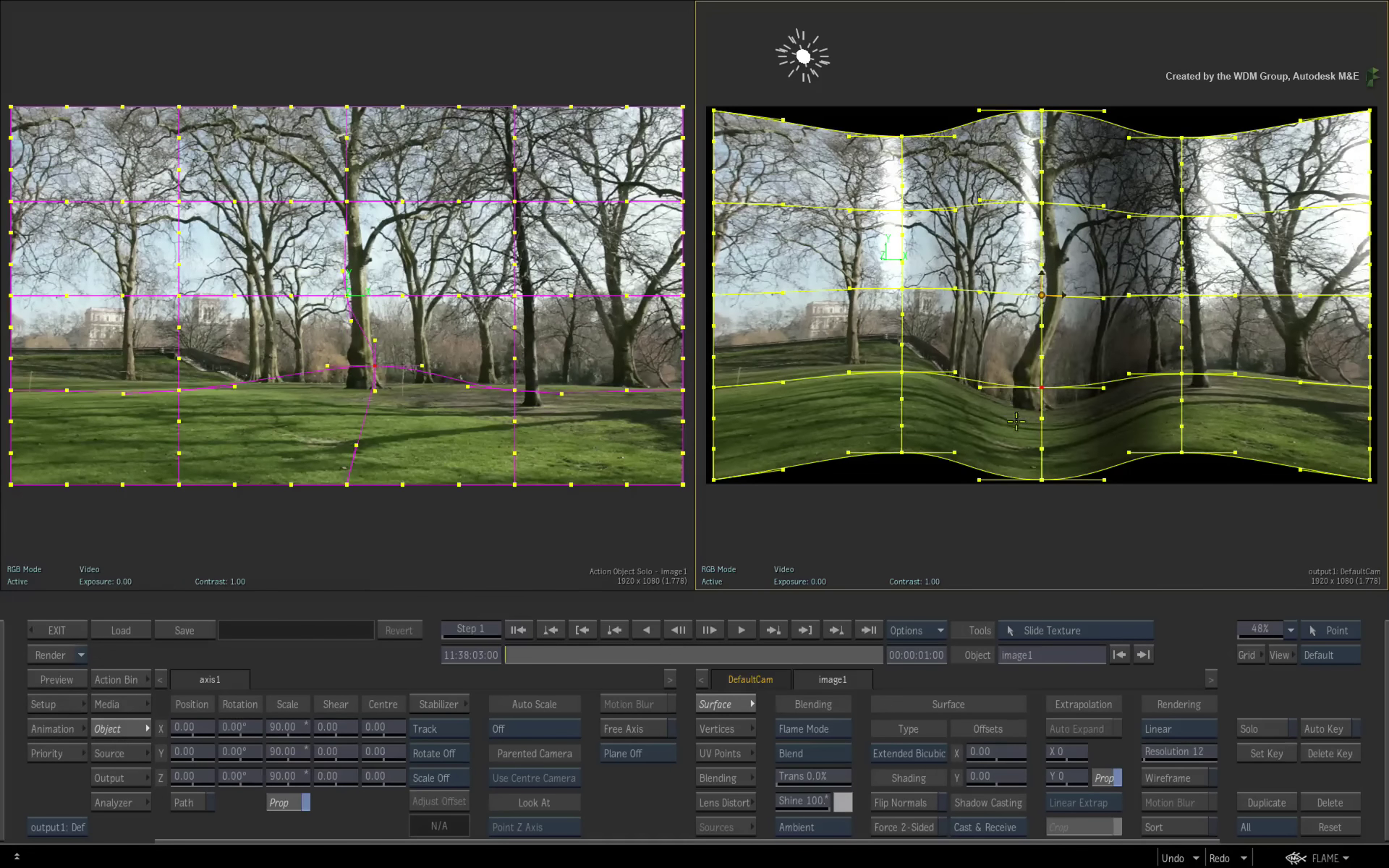
pyautogui.hotkey('ctrl', 'z')
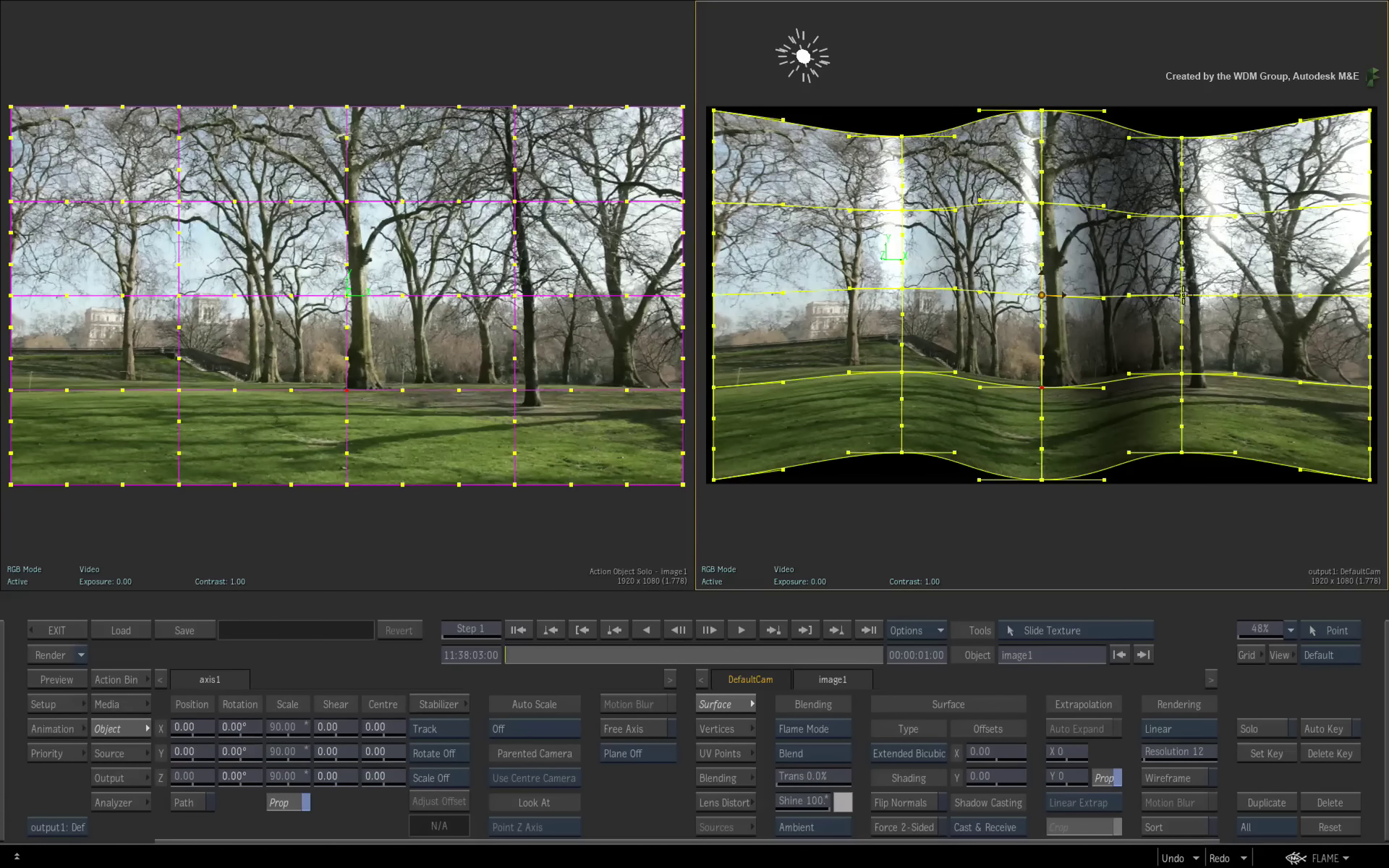
# - Slide the texture at the thin dark tree right of centre to align its trunk with the vertical mesh line, using a single-view layout
pyautogui.moveTo(1182, 295); pyautogui.dragTo(1136, 340)
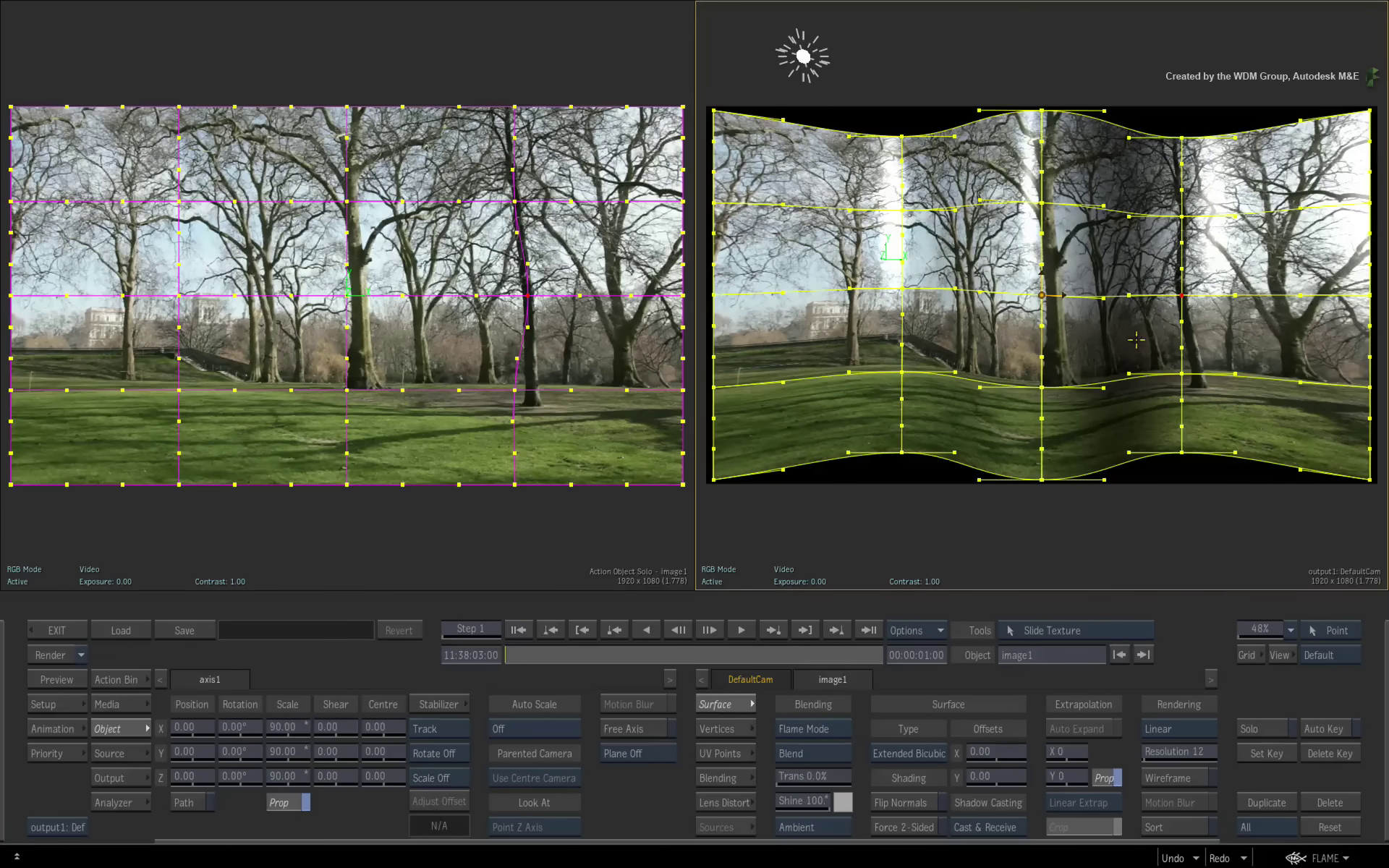
pyautogui.hotkey('alt', '1')
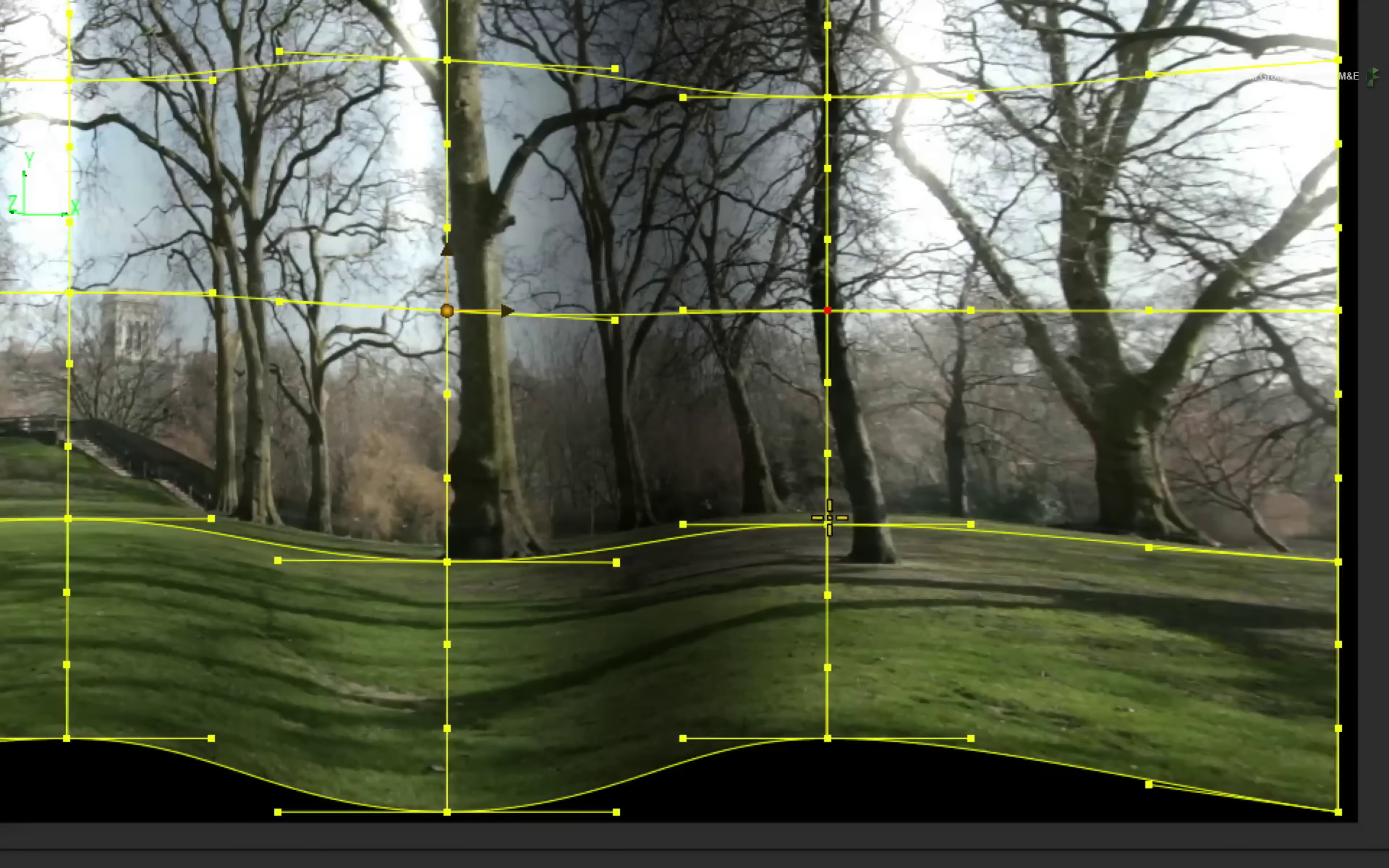
pyautogui.moveTo(891, 427); pyautogui.dragTo(886, 431)
pyautogui.moveTo(818, 531); pyautogui.dragTo(783, 533)
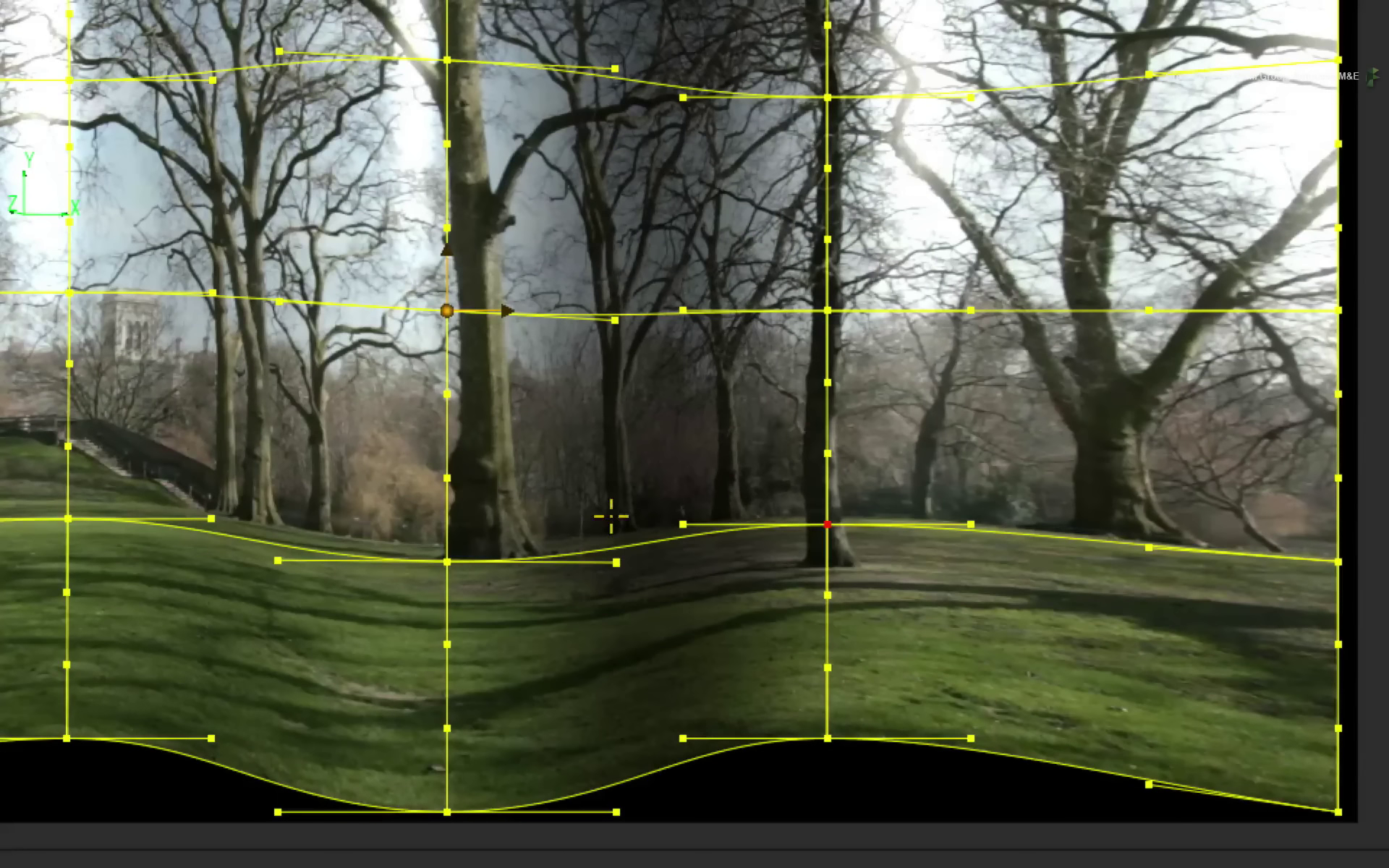
# - Slide the texture points along the central tree from its base upward to align its trunk with the middle mesh line
pyautogui.moveTo(445, 566); pyautogui.dragTo(415, 558)
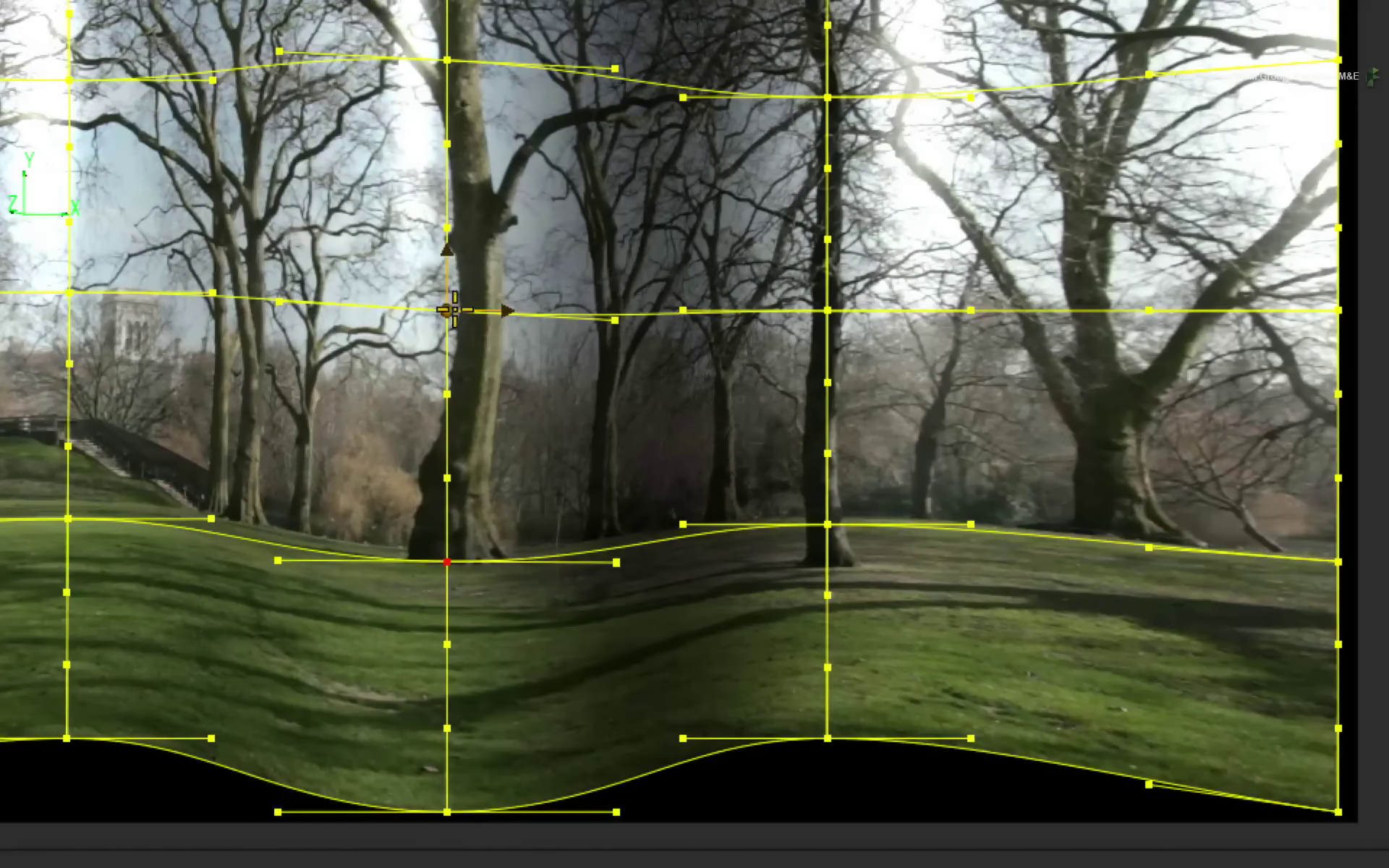
pyautogui.moveTo(447, 311); pyautogui.dragTo(423, 313)
pyautogui.moveTo(447, 60); pyautogui.dragTo(437, 64)
pyautogui.moveTo(696, 197); pyautogui.dragTo(691, 206)
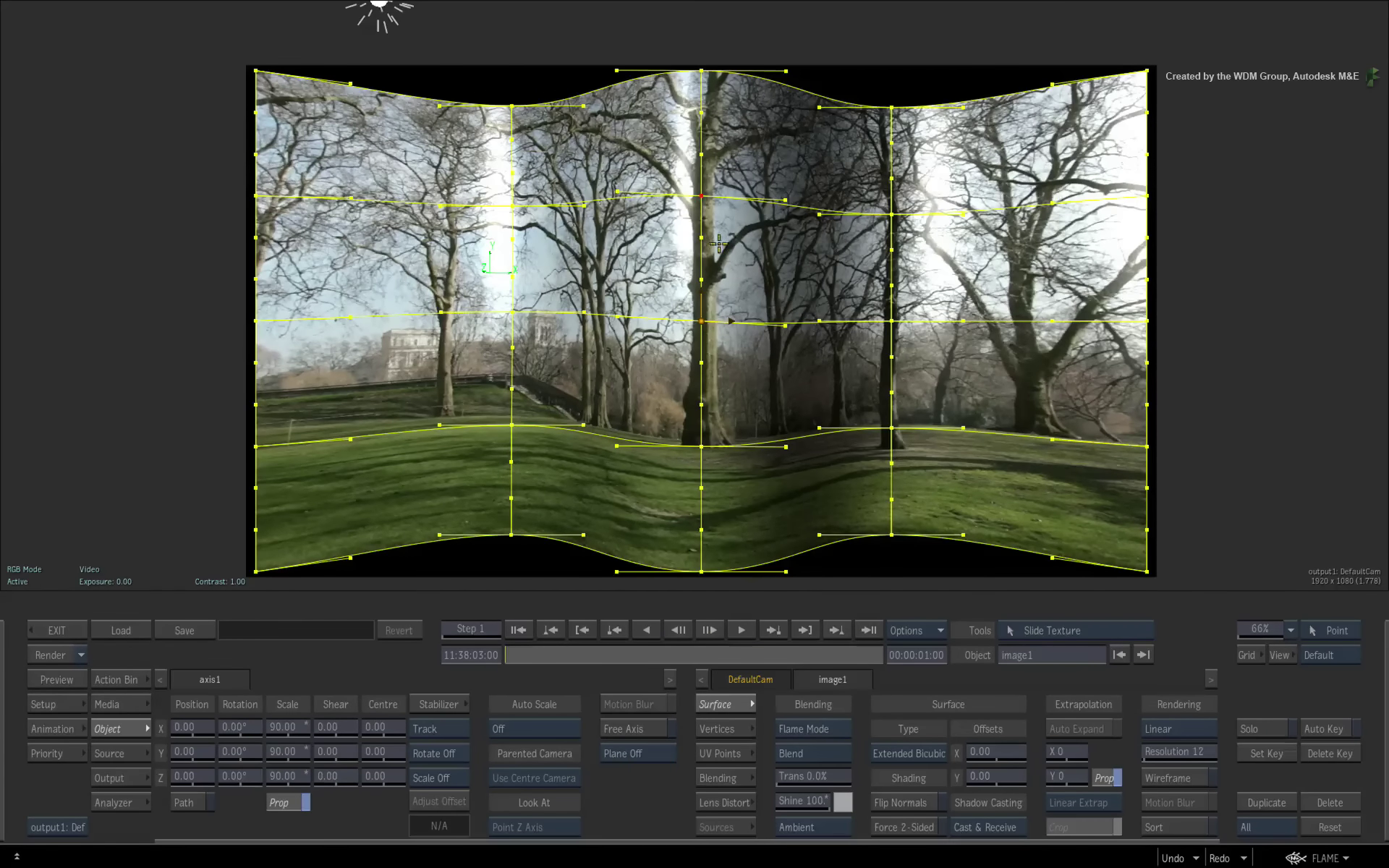
# - Orbit around the curved park surface to examine the adjusted texture from the side, and return to a nearly frontal view
pyautogui.press('o')
pyautogui.moveTo(930, 162); pyautogui.dragTo(955, 338)
pyautogui.press('s')
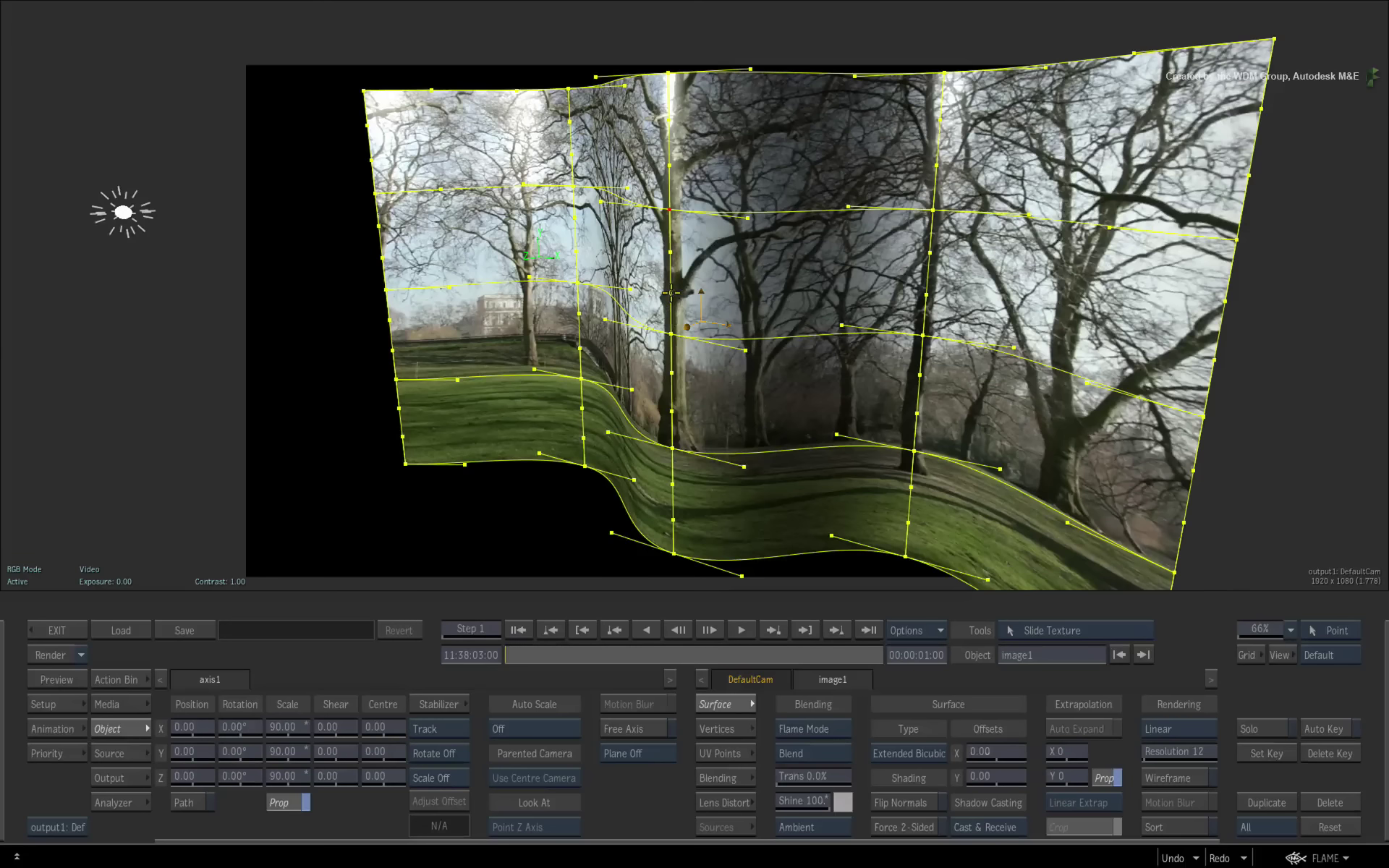
pyautogui.moveTo(671, 292); pyautogui.dragTo(1005, 231)
pyautogui.press('o')
pyautogui.moveTo(698, 313); pyautogui.dragTo(654, 264)
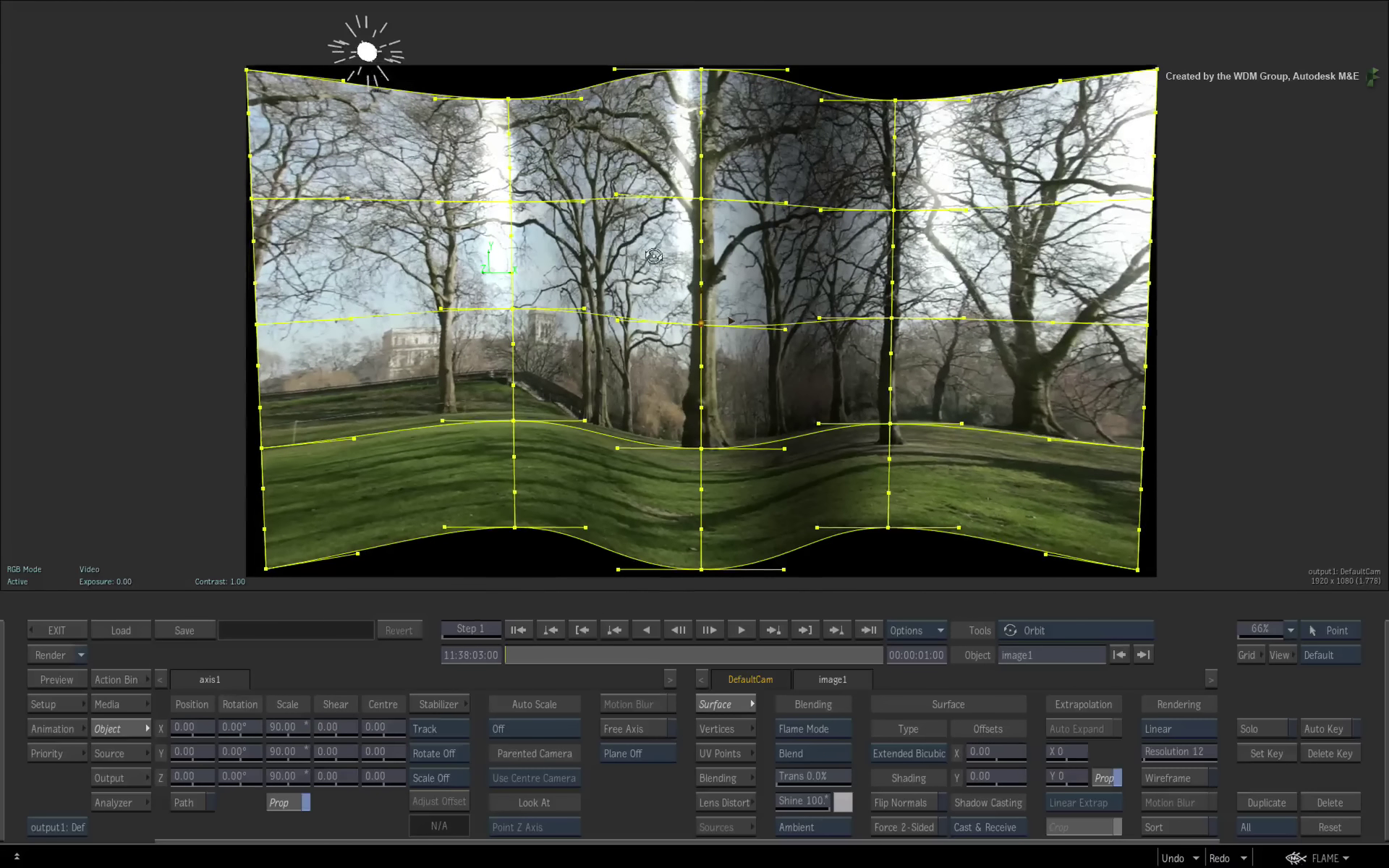
# - Slide the texture downward at the mesh point by the base of the tree right of centre
pyautogui.press('s')
pyautogui.press('t')
pyautogui.moveTo(889, 421); pyautogui.dragTo(889, 434)
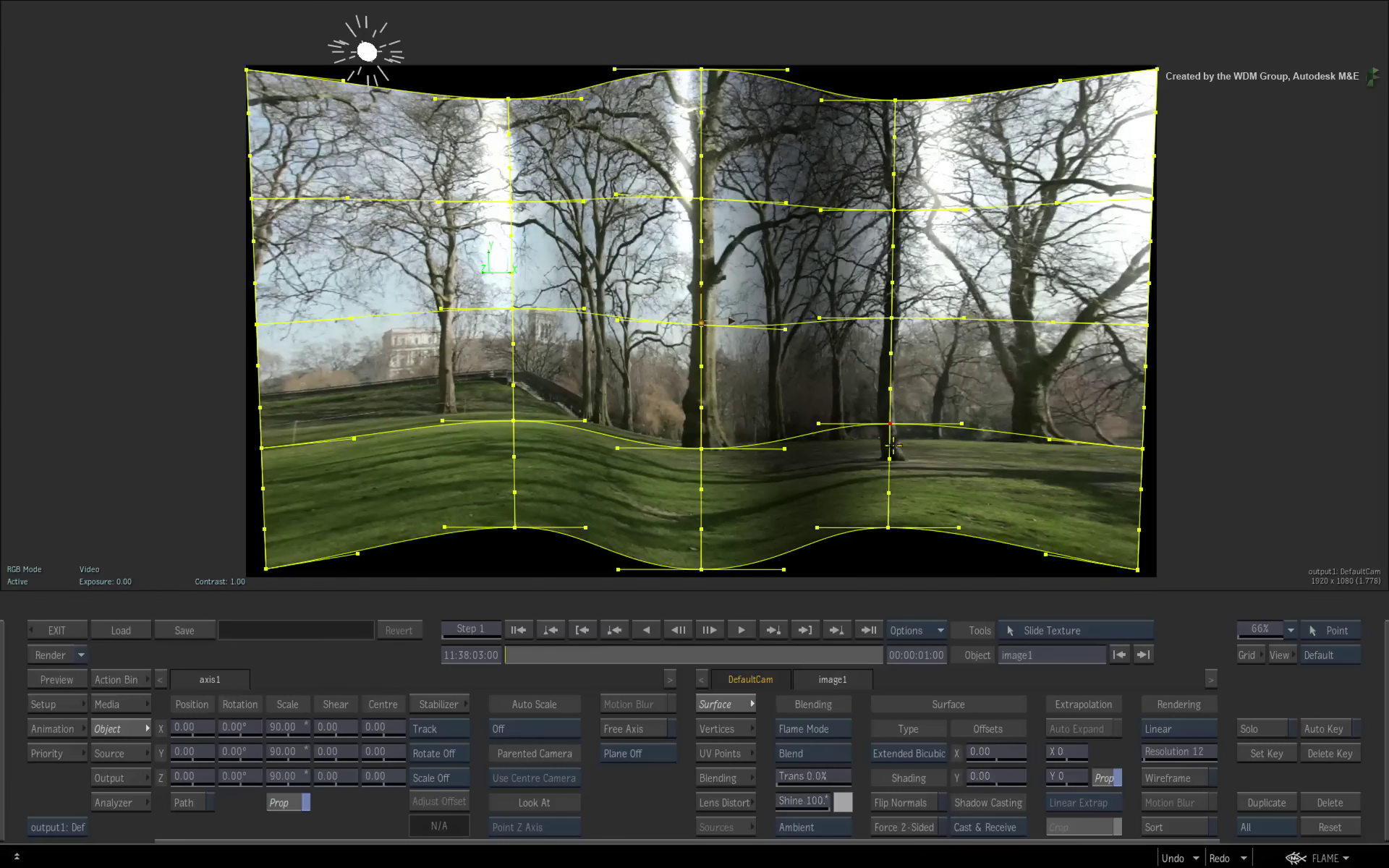
# - Choose the Magnet tool for the surface's vertices and pull the middle and lower vertices of the left inner mesh line slightly sideways
pyautogui.press('s')
pyautogui.click(734, 728)
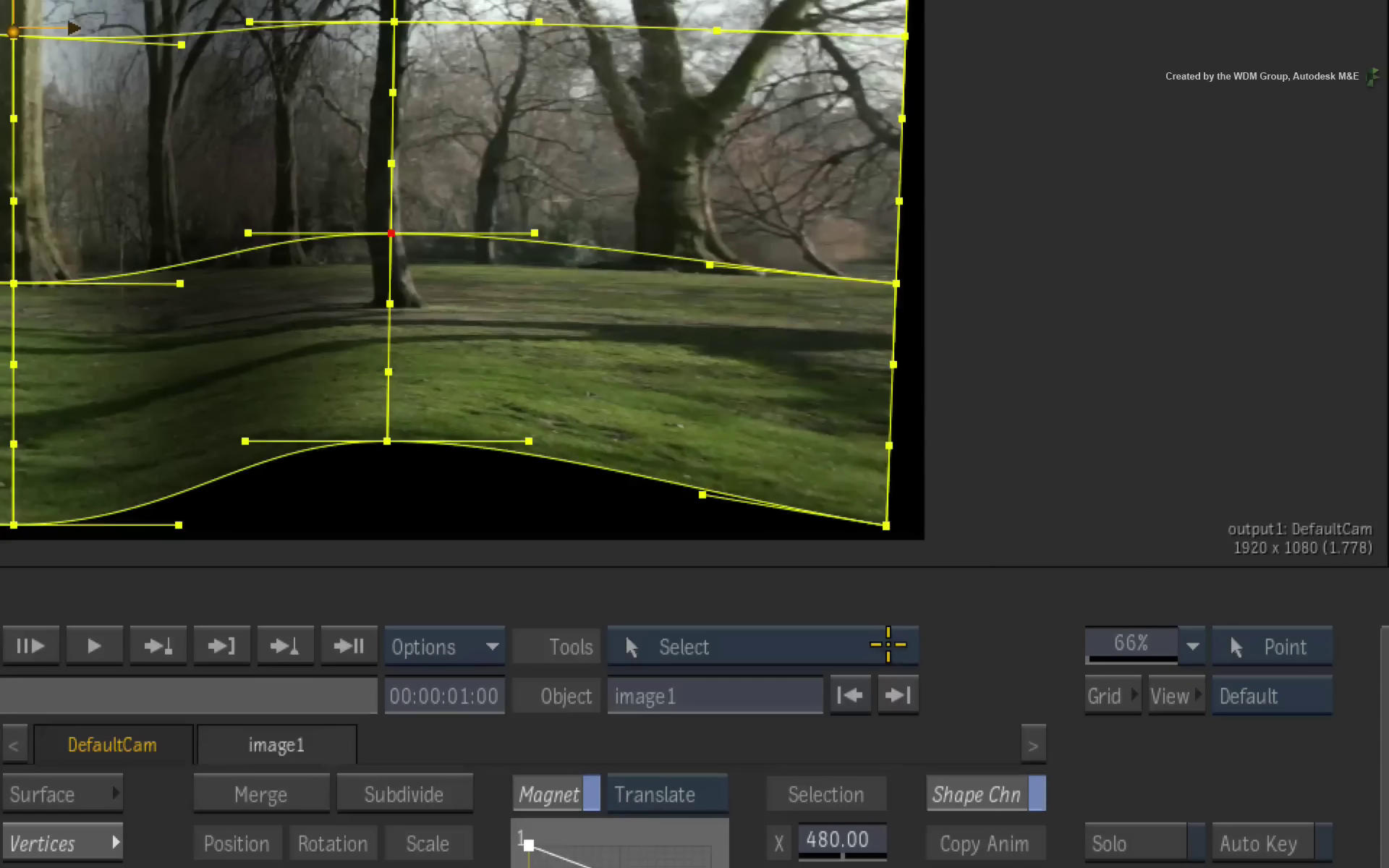
pyautogui.click(1141, 629)
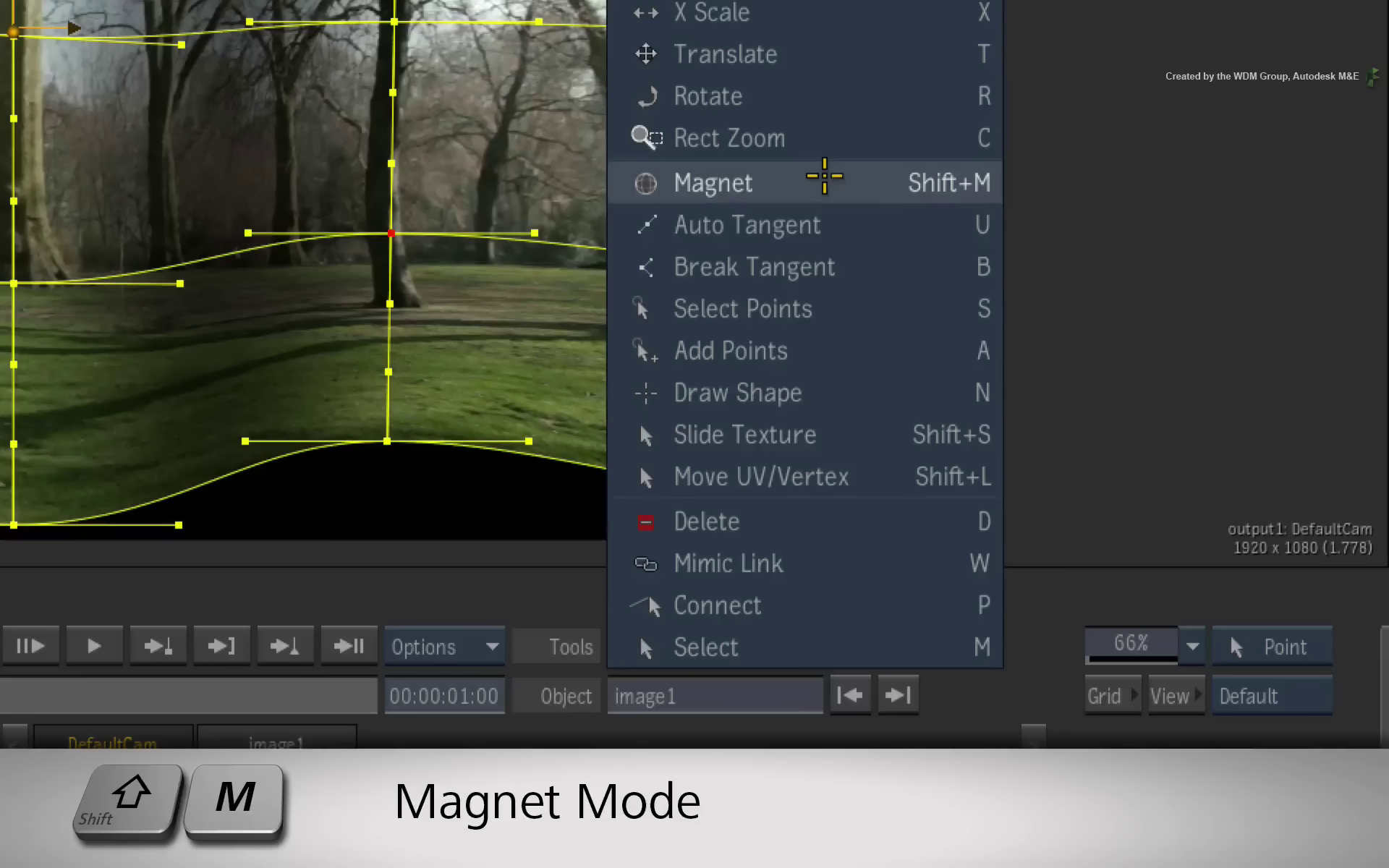
pyautogui.click(824, 176)
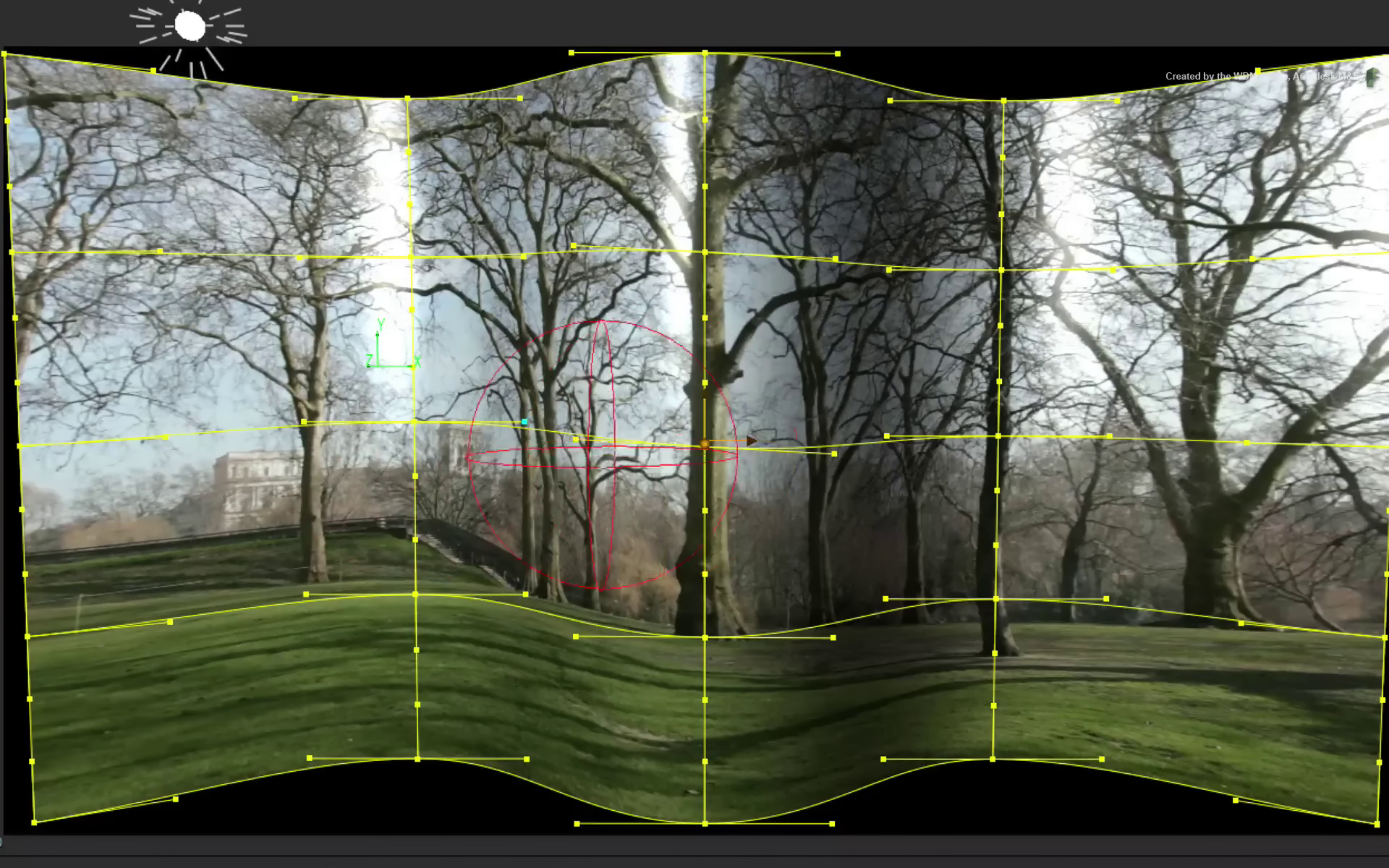
pyautogui.moveTo(432, 429)
pyautogui.mouseDown()
pyautogui.moveTo(417, 416)
pyautogui.moveTo(420, 428)
pyautogui.mouseUp()
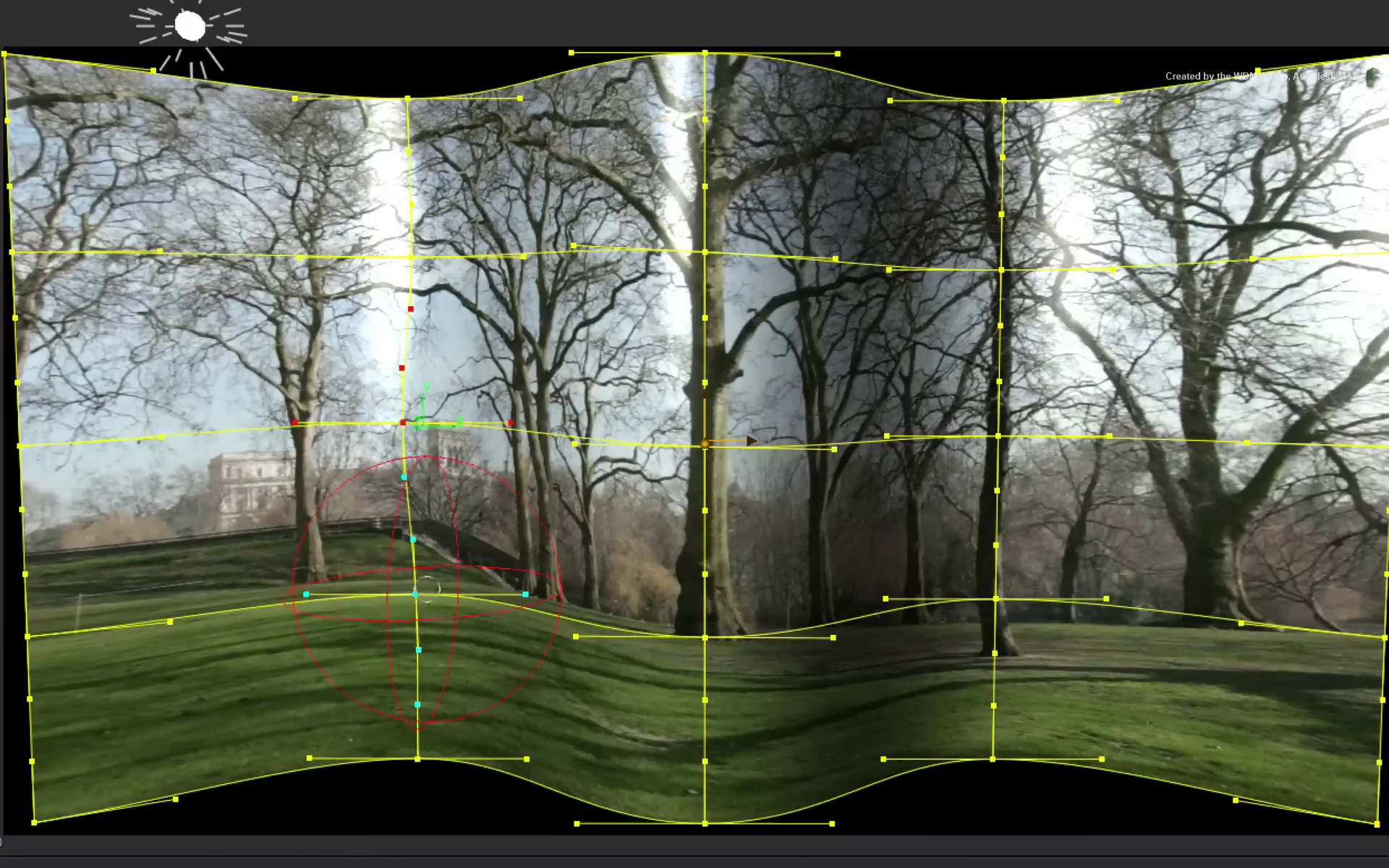
pyautogui.moveTo(429, 583); pyautogui.dragTo(411, 598)
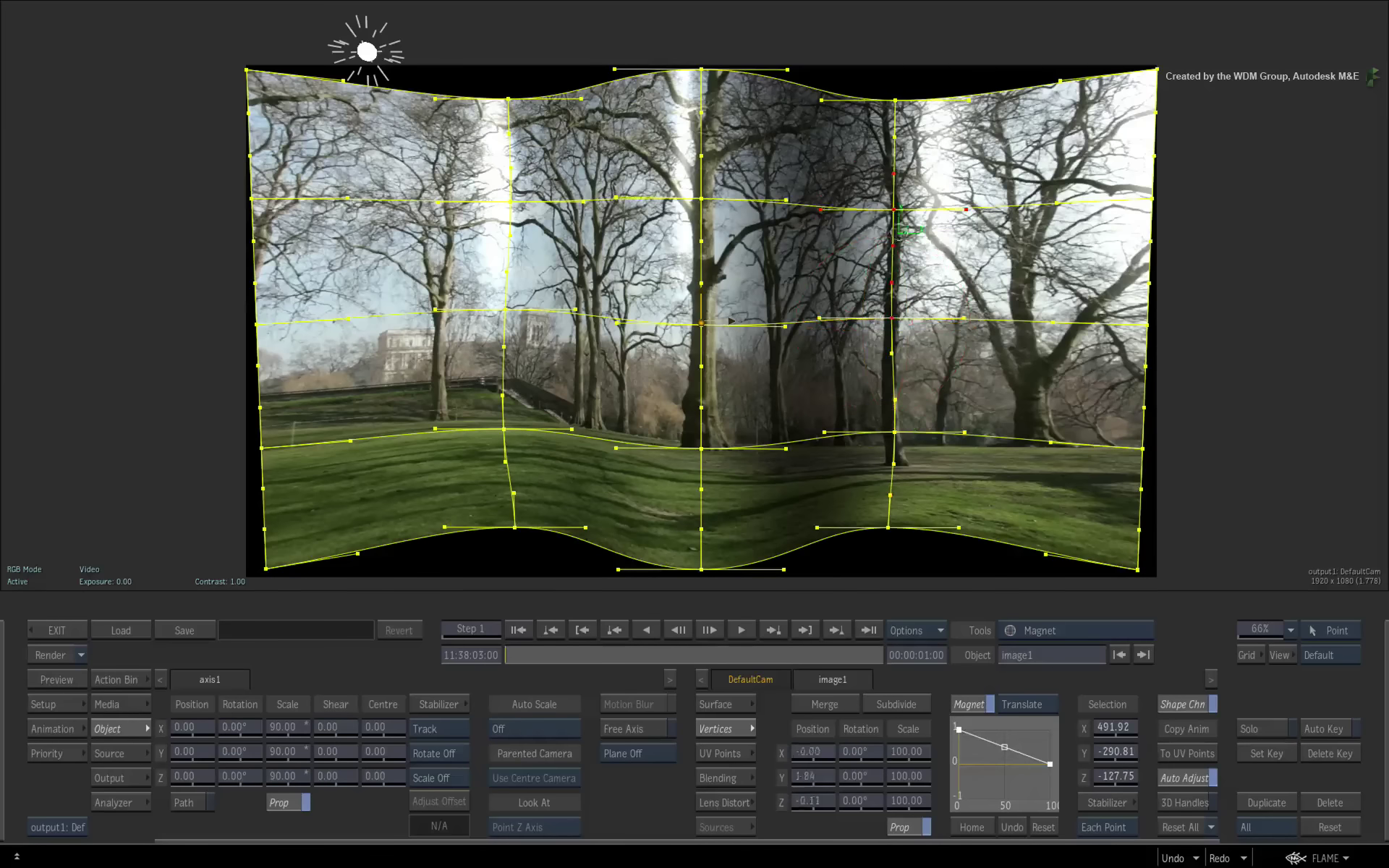
# - Enlarge the magnet and deform wider groups of vertices on the right, left and centre-right of the park surface
pyautogui.hotkey('ctrl', 's')
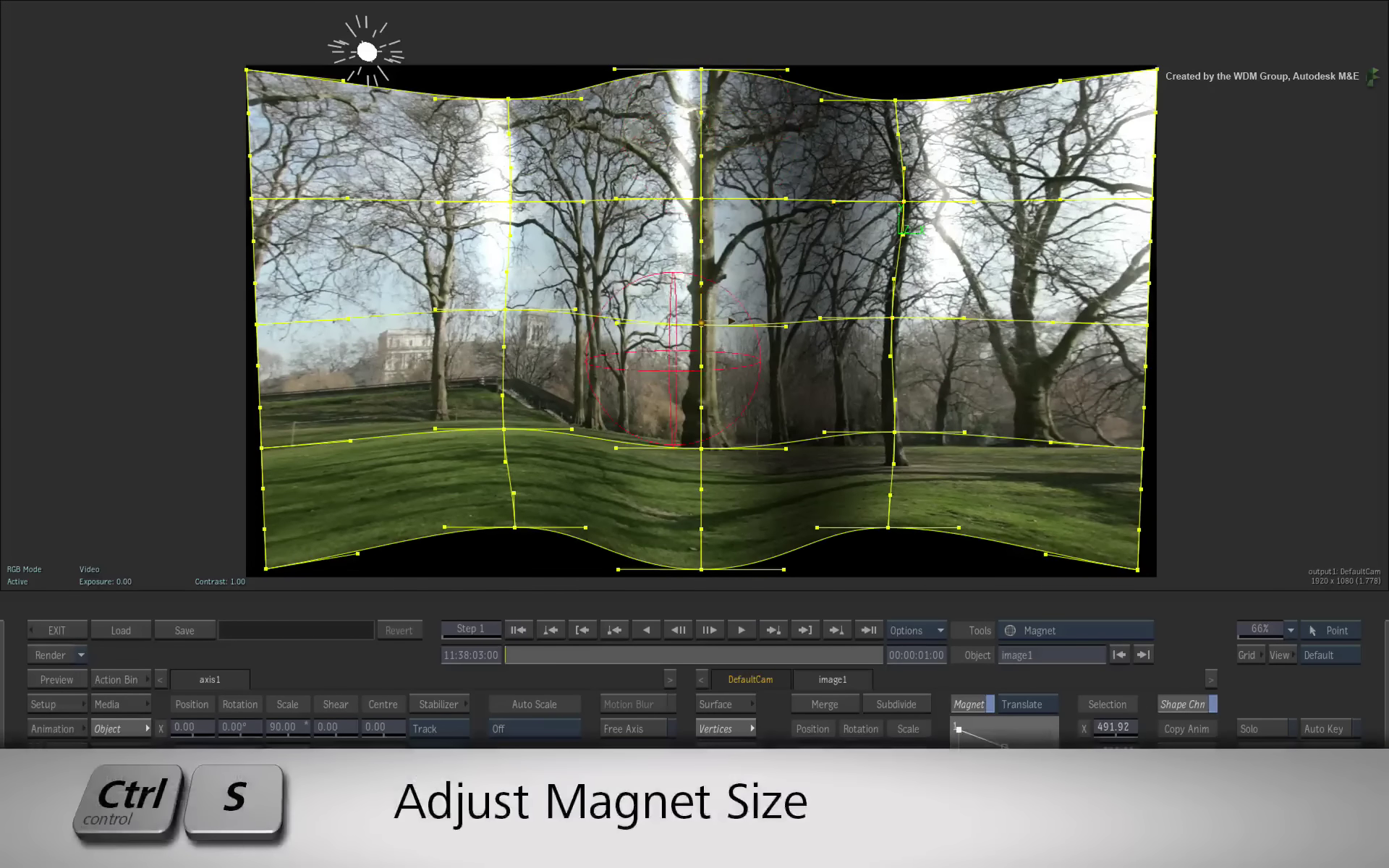
pyautogui.moveTo(674, 359); pyautogui.dragTo(891, 352)
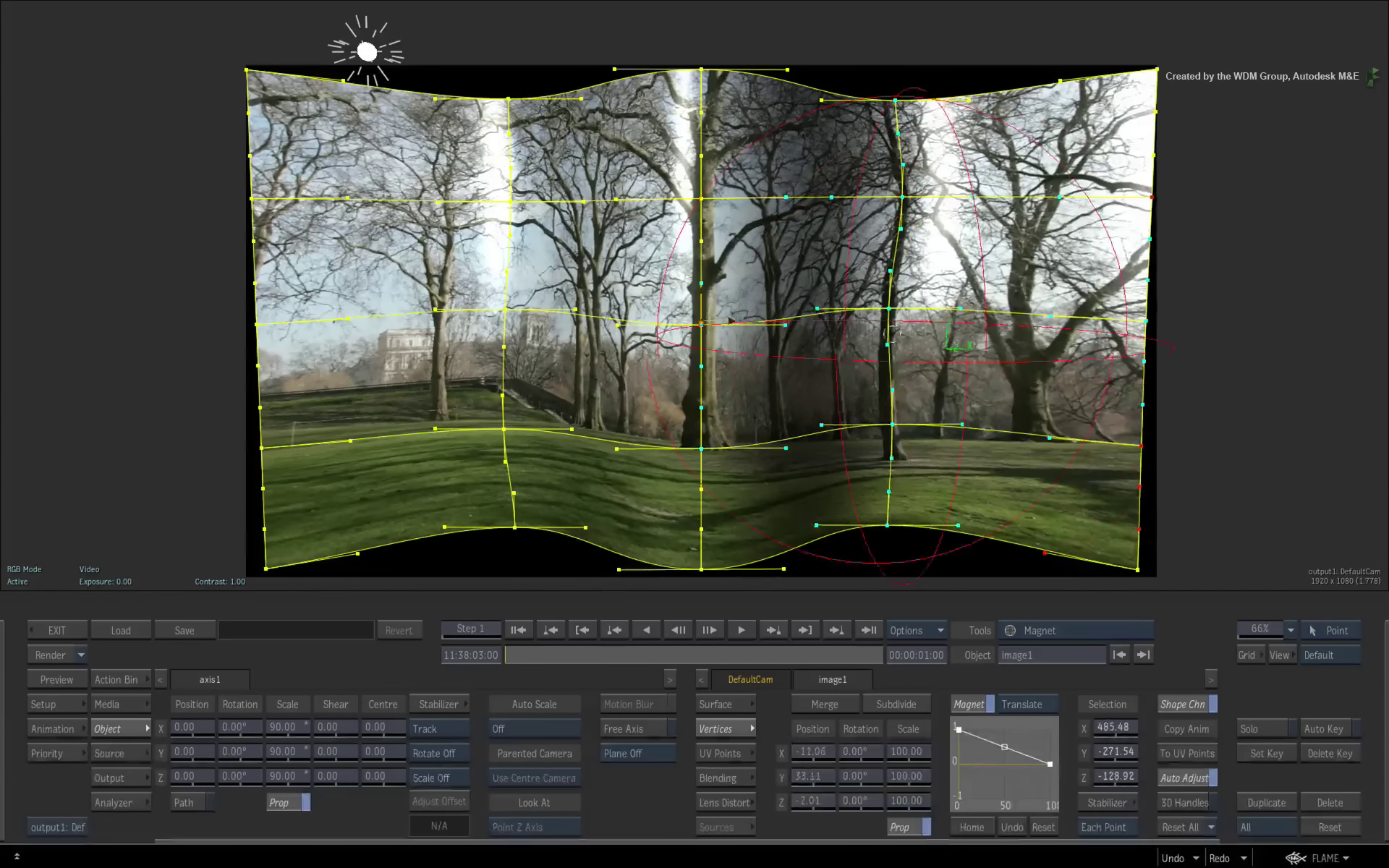
pyautogui.moveTo(555, 275); pyautogui.dragTo(542, 265)
pyautogui.moveTo(518, 380); pyautogui.dragTo(509, 384)
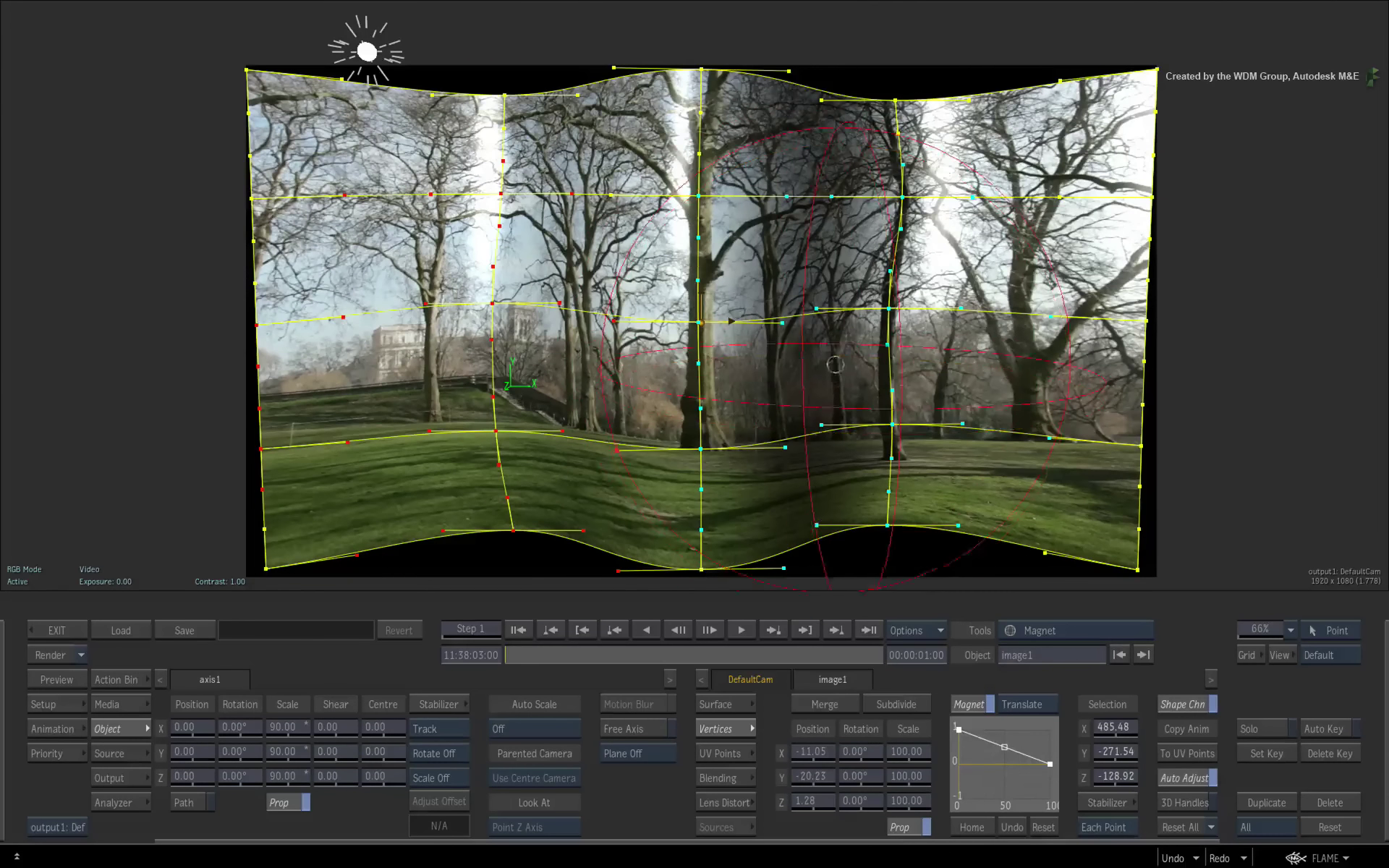
pyautogui.moveTo(800, 340); pyautogui.dragTo(811, 335)
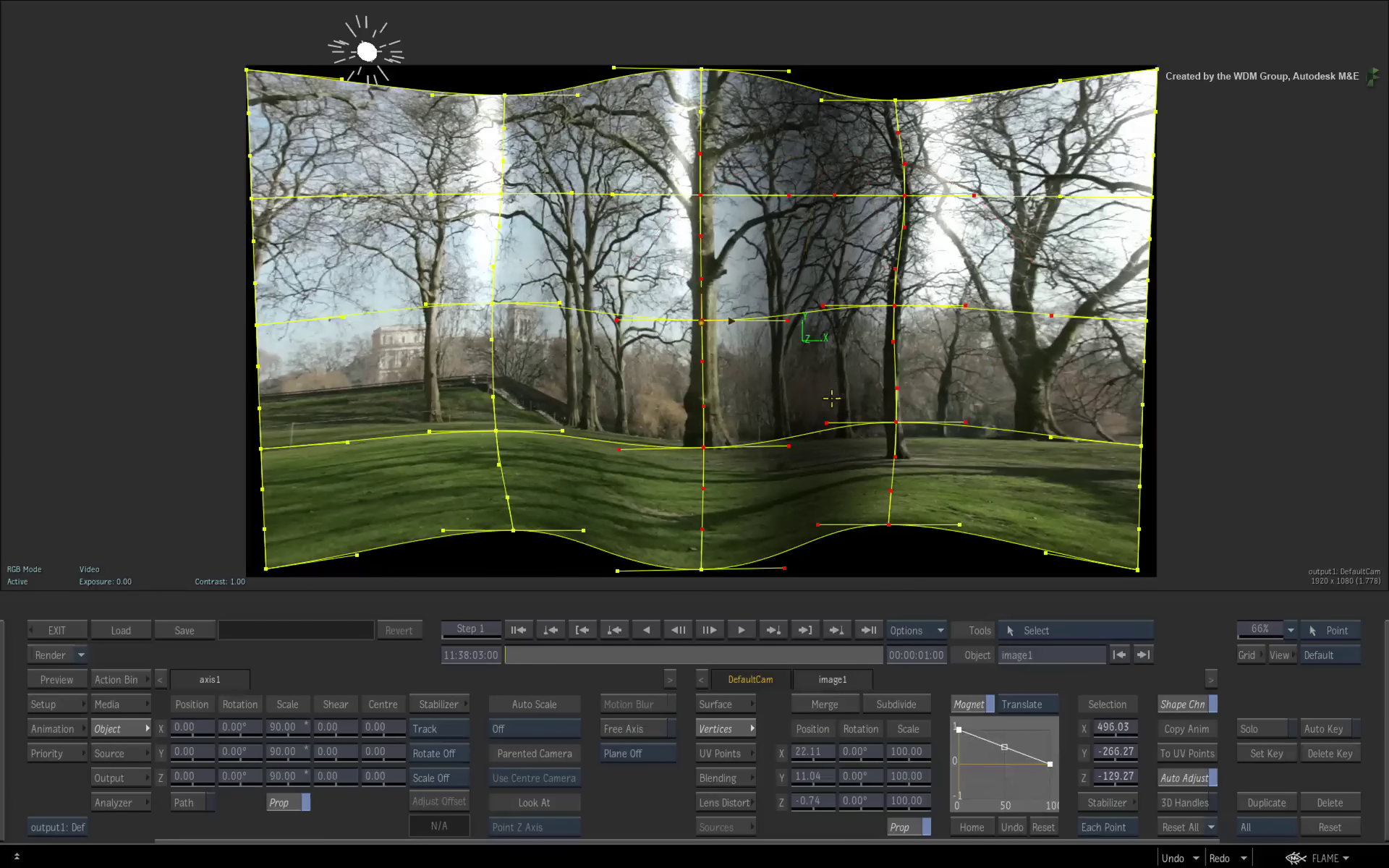